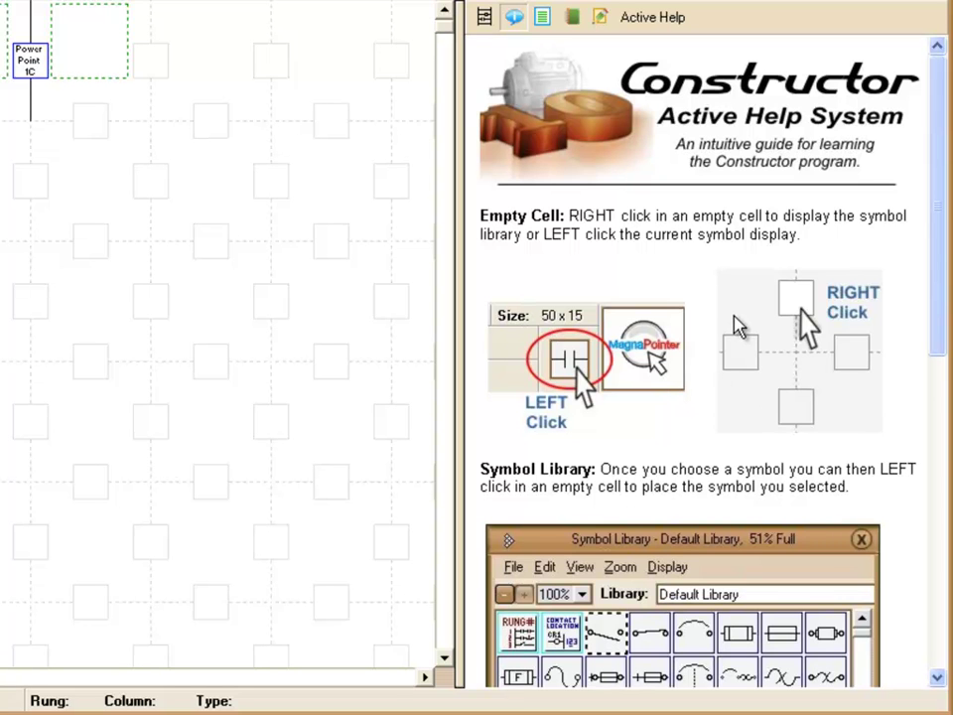
Close the help panel and return the view to a single unsplit screen
left_click_drag(938, 234, 942, 395)
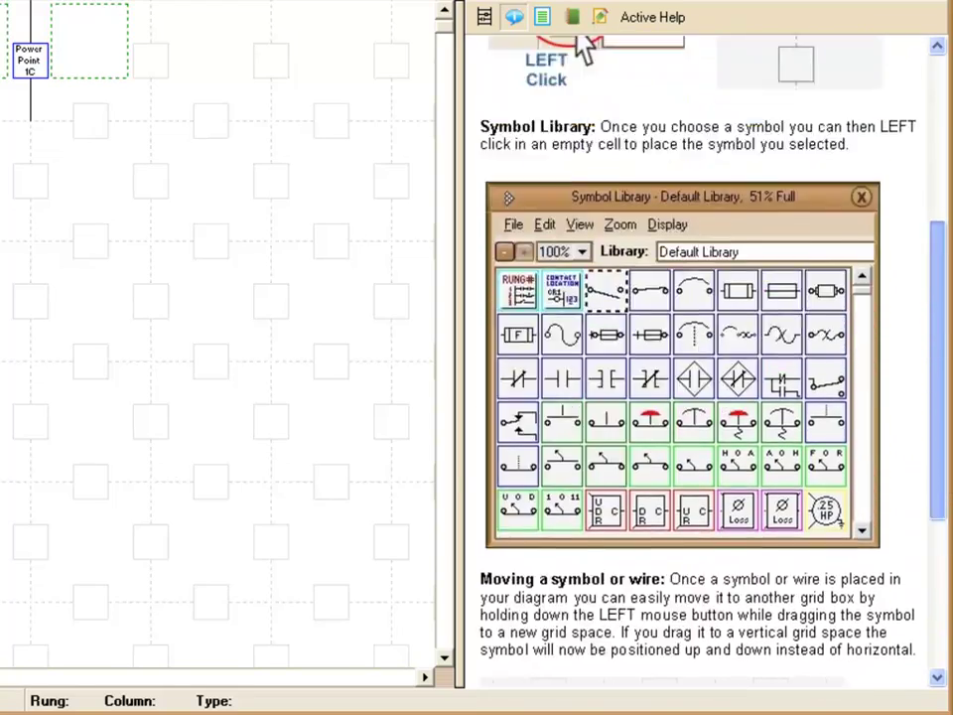
scroll(918, 227, "up", 5)
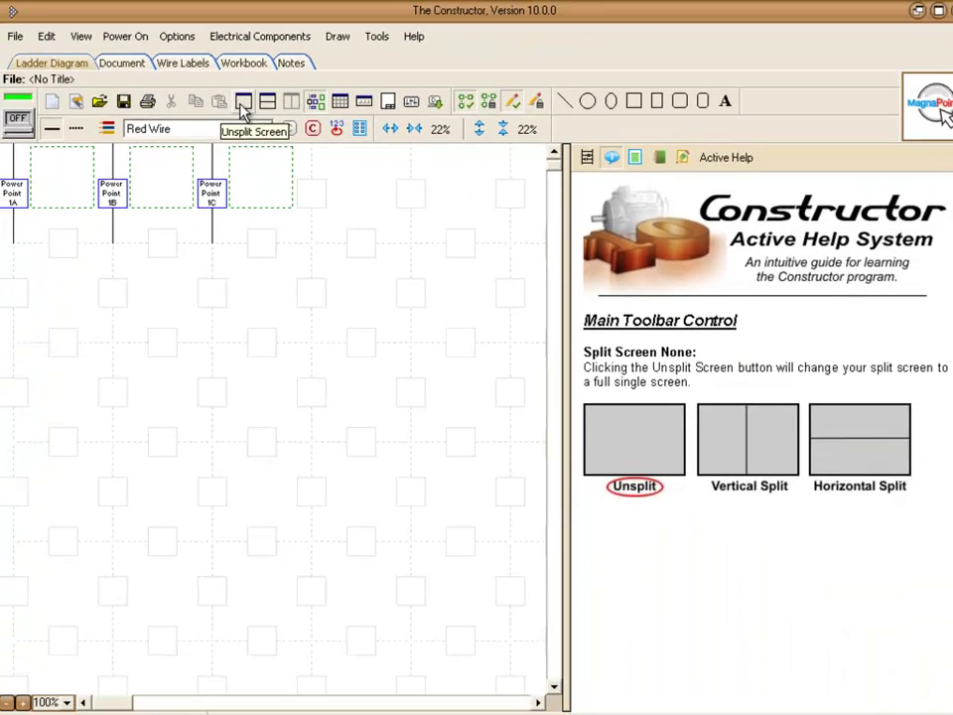
left_click(354, 232)
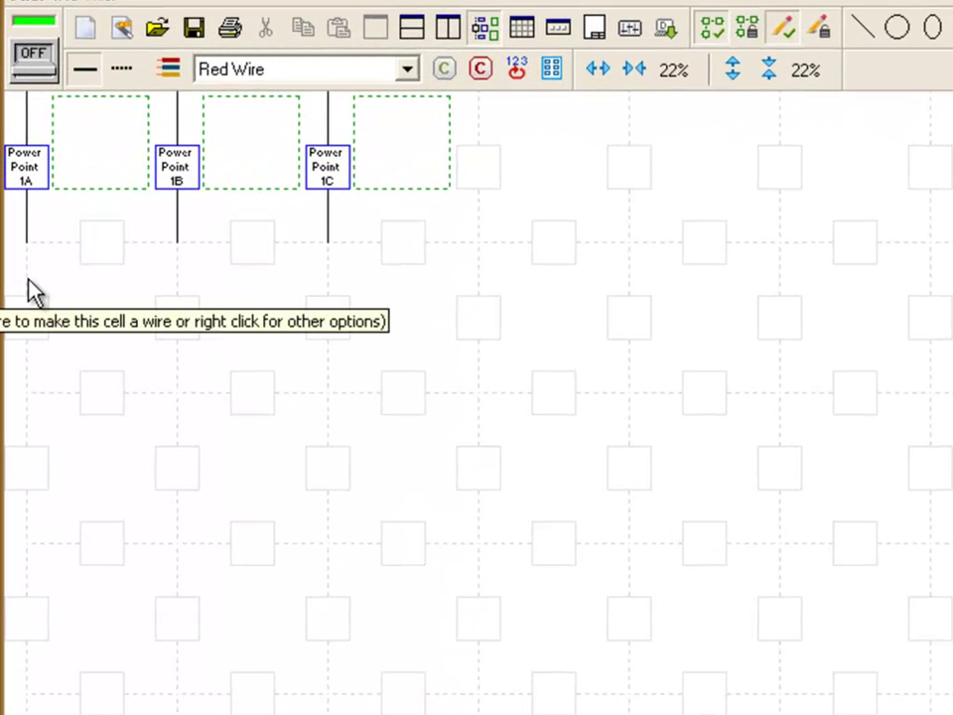
Extend the 1A and 1C wires down two cells each, then bring up the Symbol Library
left_click(28, 298)
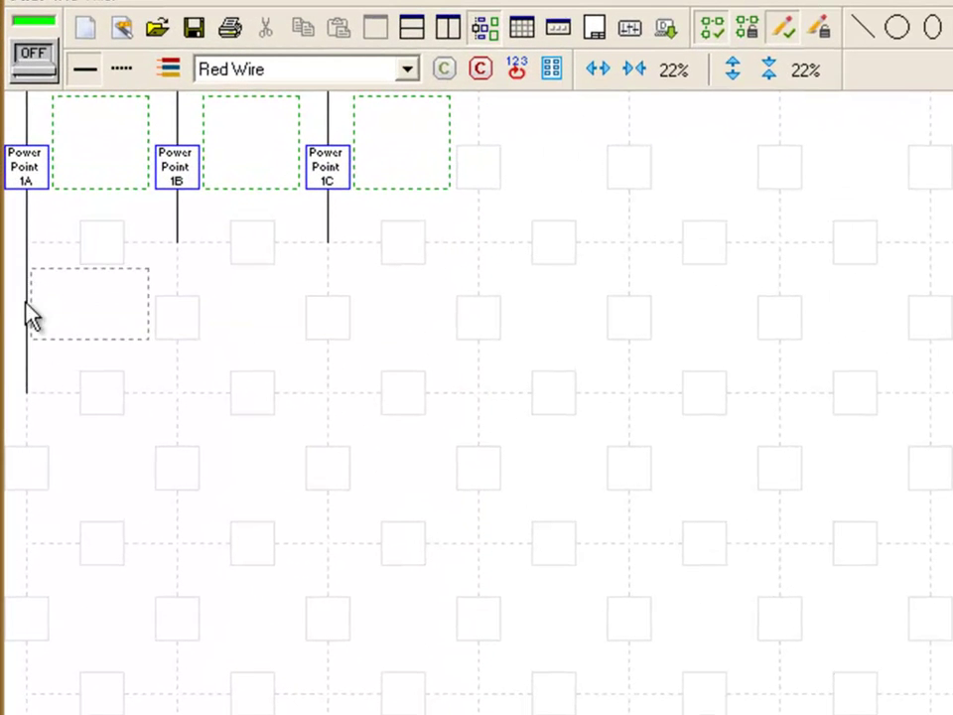
left_click(30, 436)
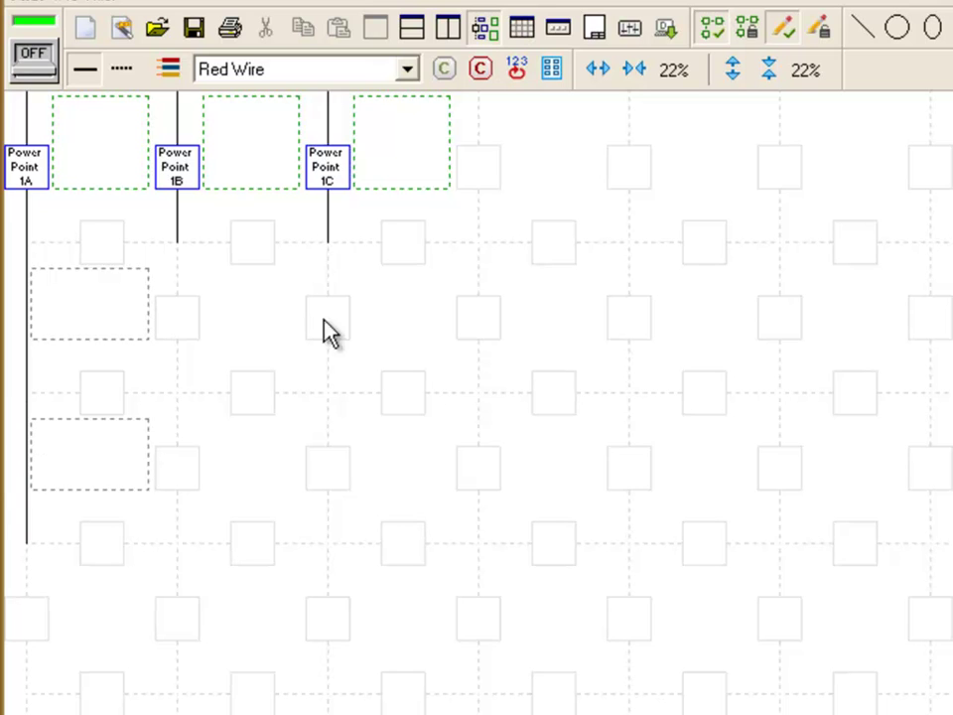
left_click(334, 286)
left_click(331, 440)
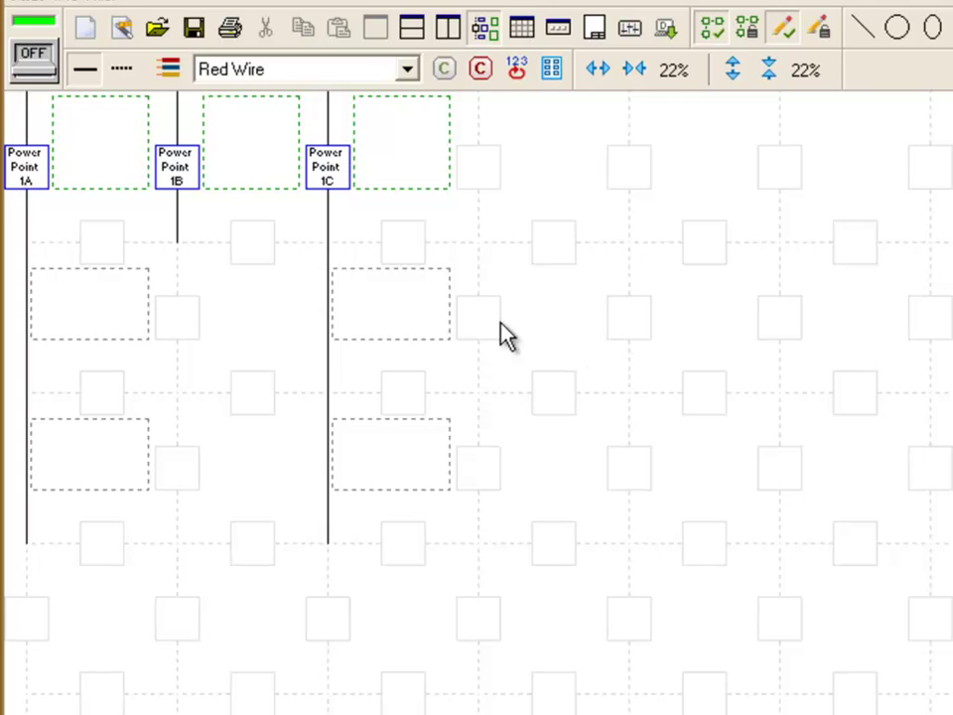
left_click(105, 397)
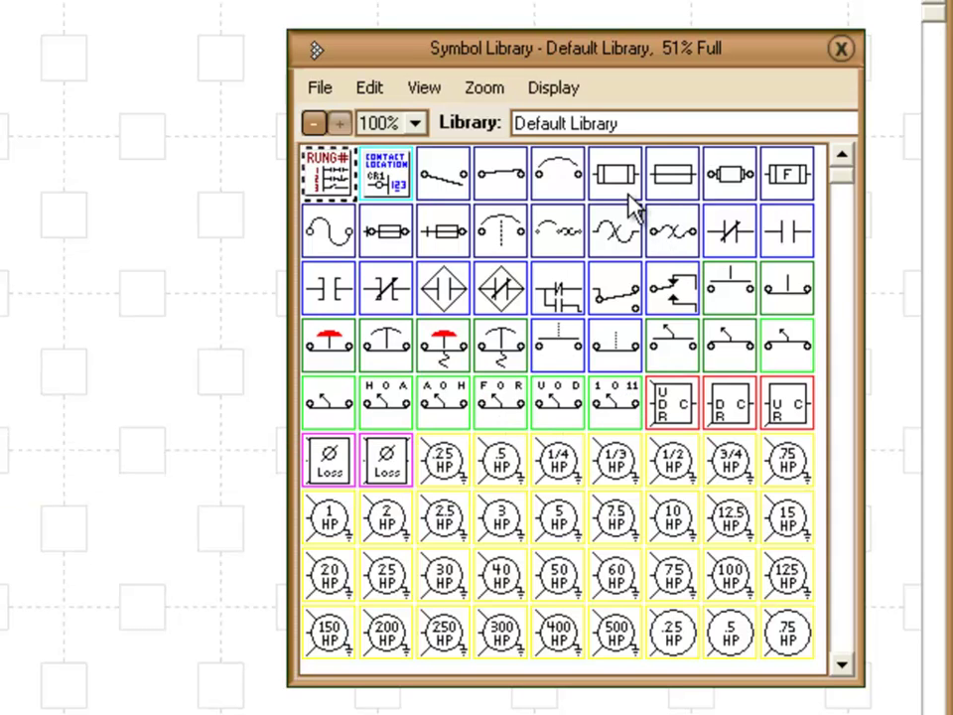
left_click(641, 127)
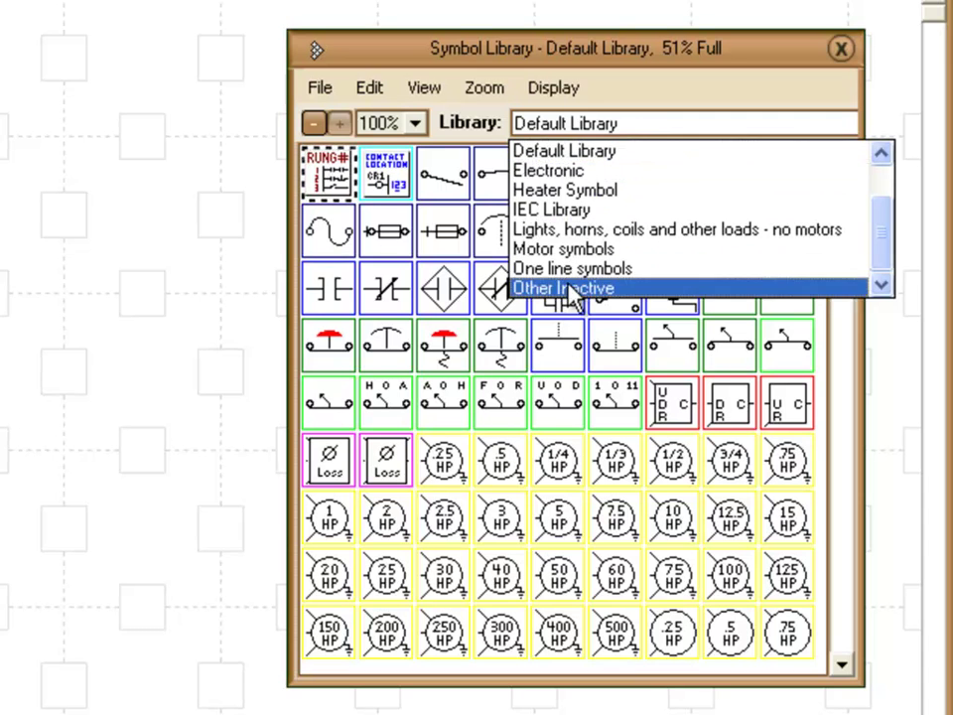
left_click(666, 124)
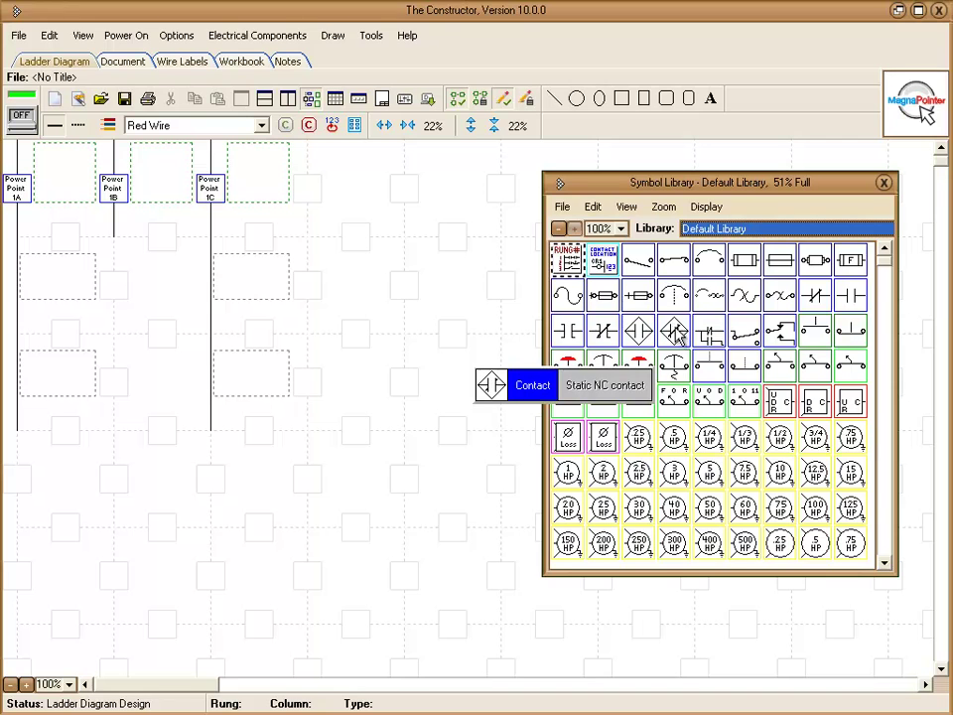
Place a normally open switch and a coil on rung 2
double_click(638, 267)
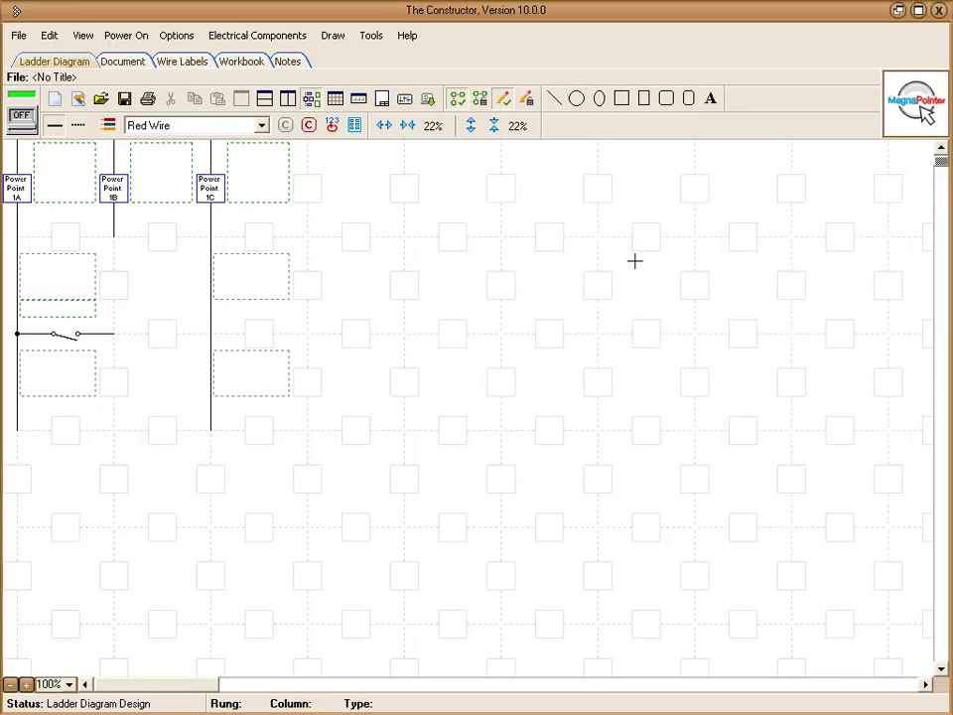
double_click(170, 339)
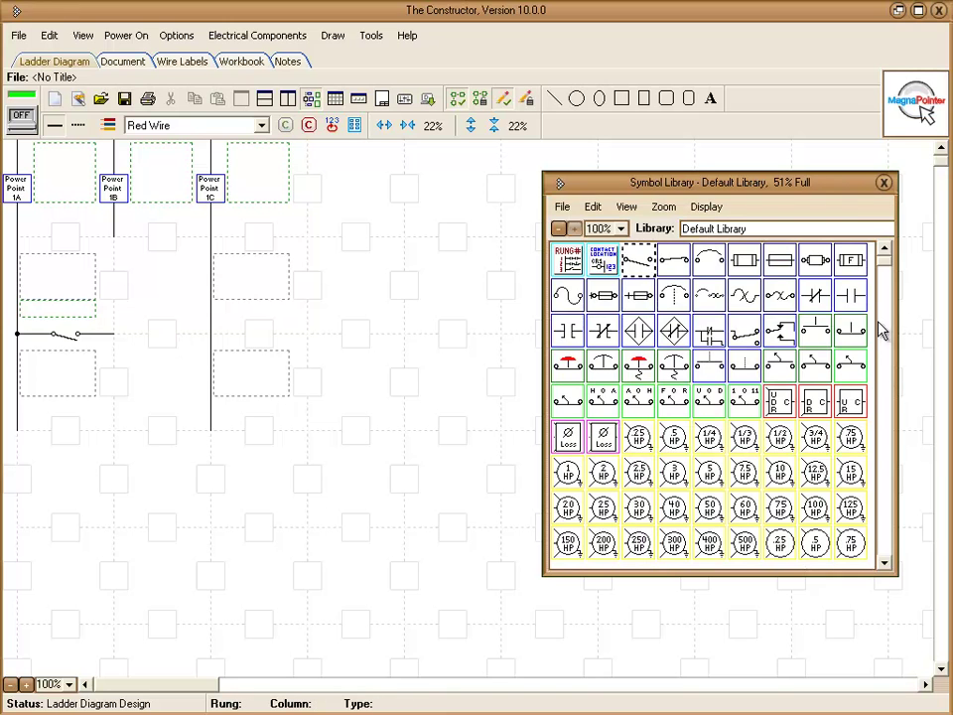
left_click_drag(885, 257, 886, 422)
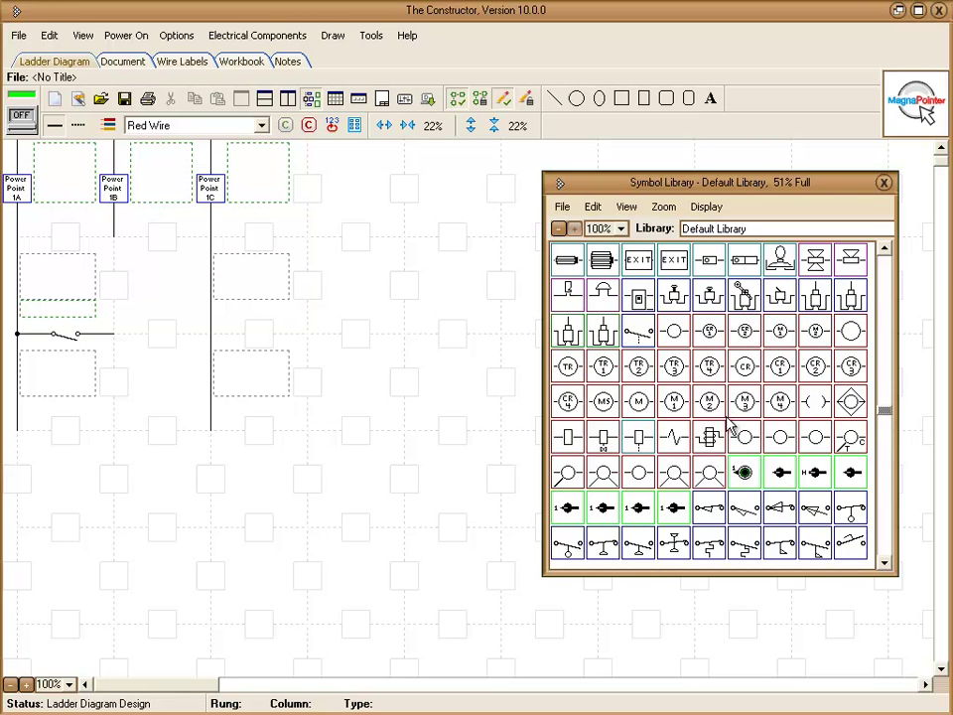
double_click(780, 366)
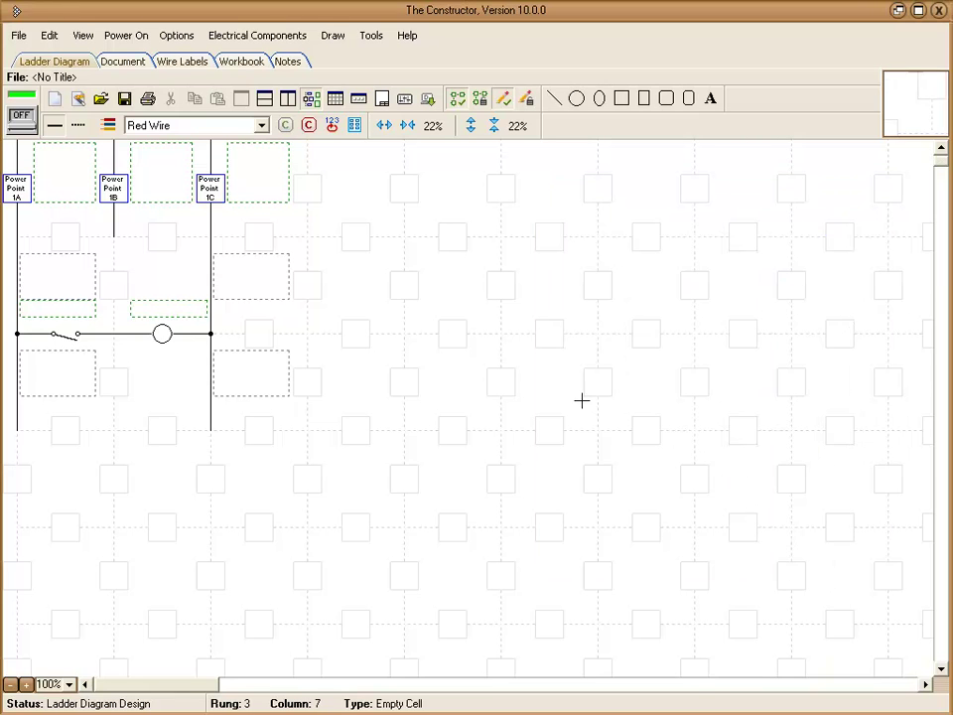
right_click(169, 461)
left_click(287, 437)
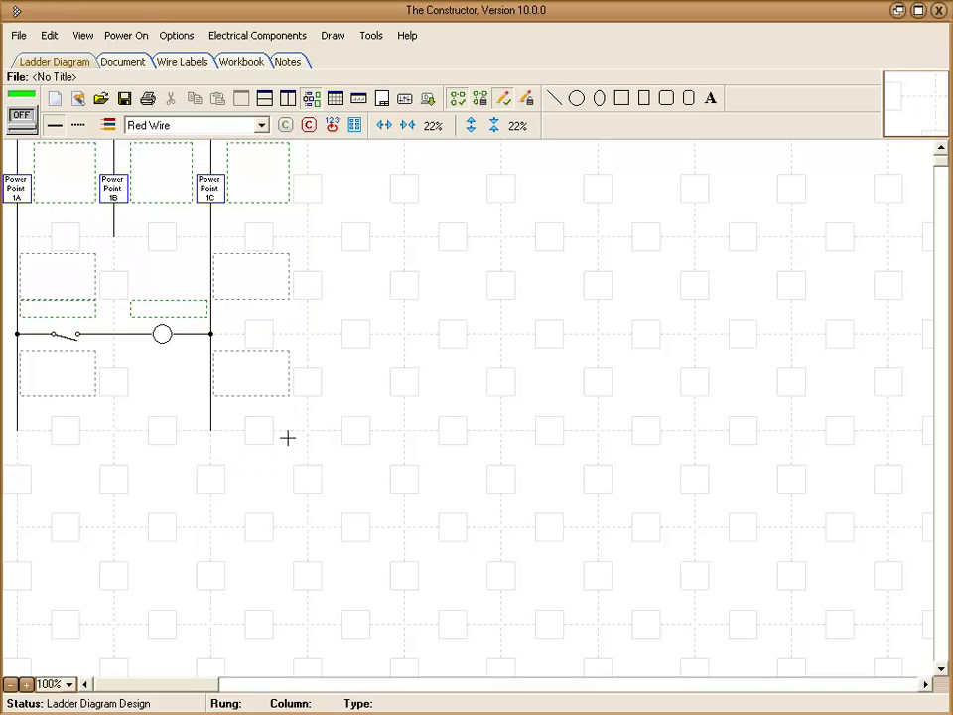
Place a normally open contact and a W indicator lamp on rung 3
double_click(68, 438)
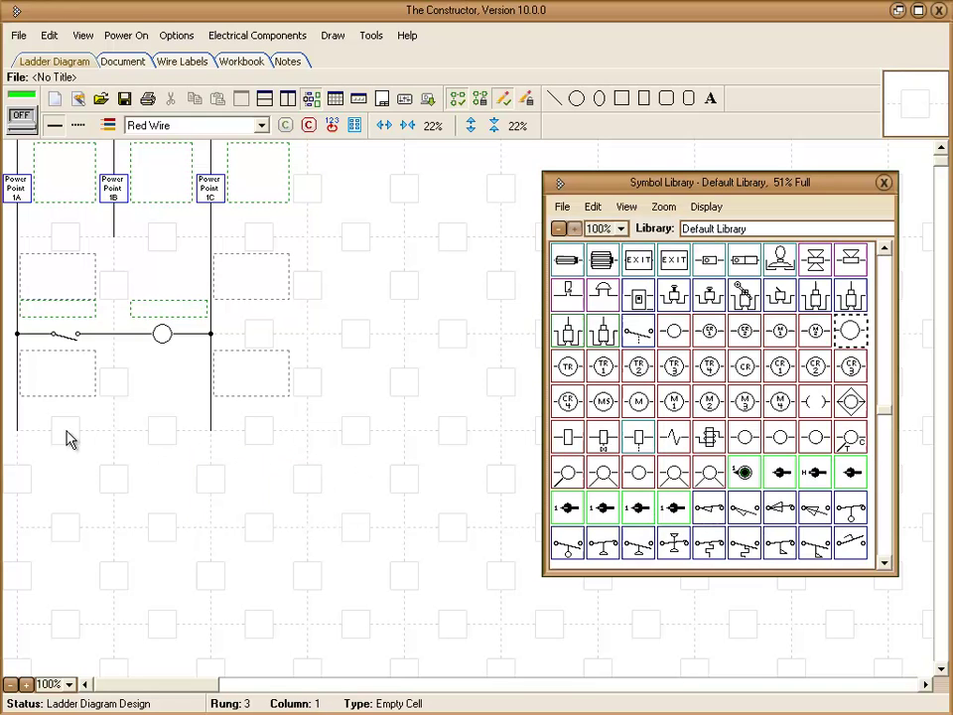
left_click_drag(886, 417, 888, 248)
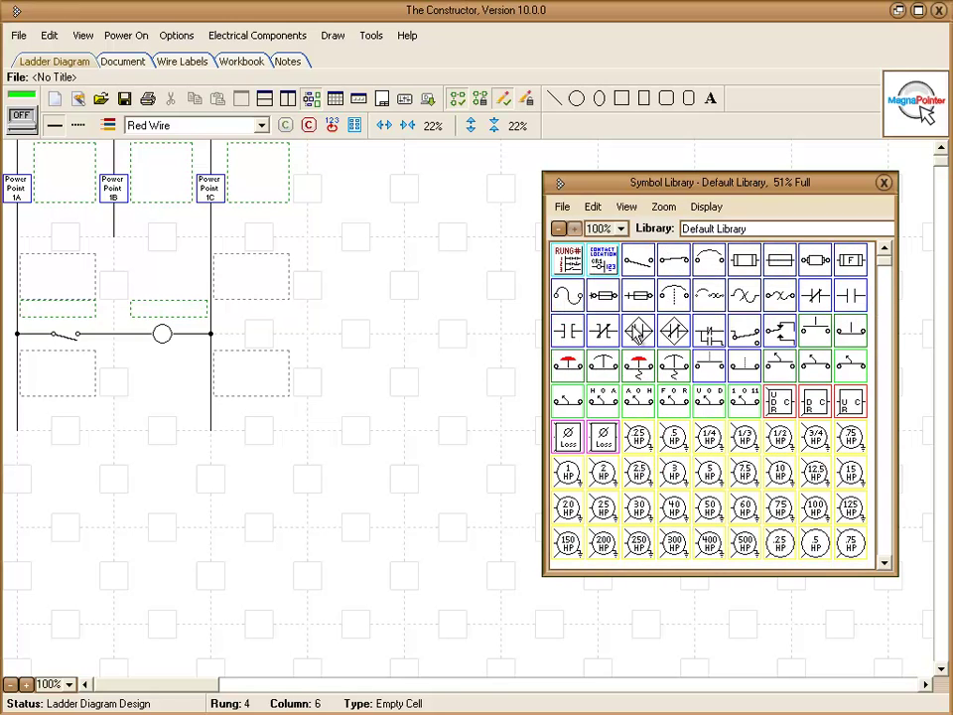
double_click(854, 298)
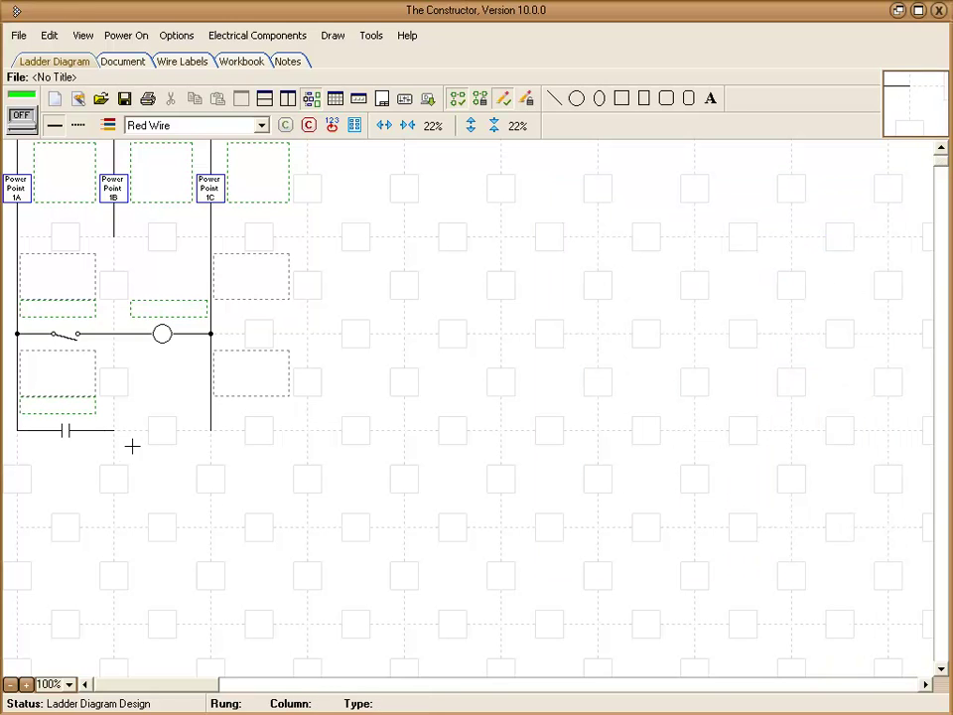
double_click(168, 438)
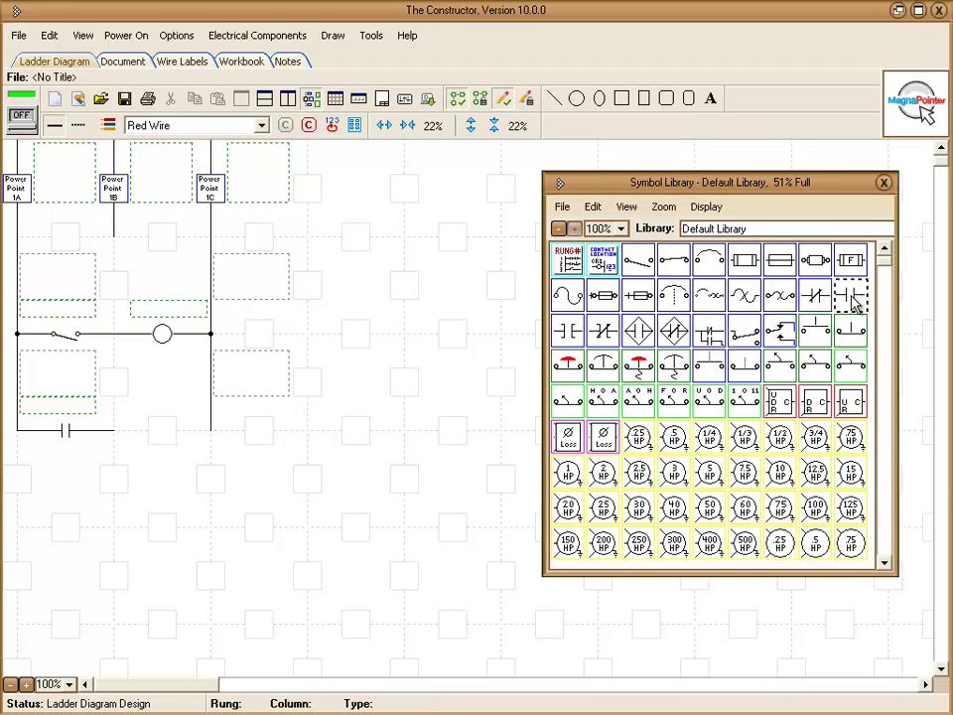
mouse_move(885, 256)
left_mouse_down()
mouse_move(887, 415)
mouse_move(885, 260)
left_mouse_up()
left_click(781, 333)
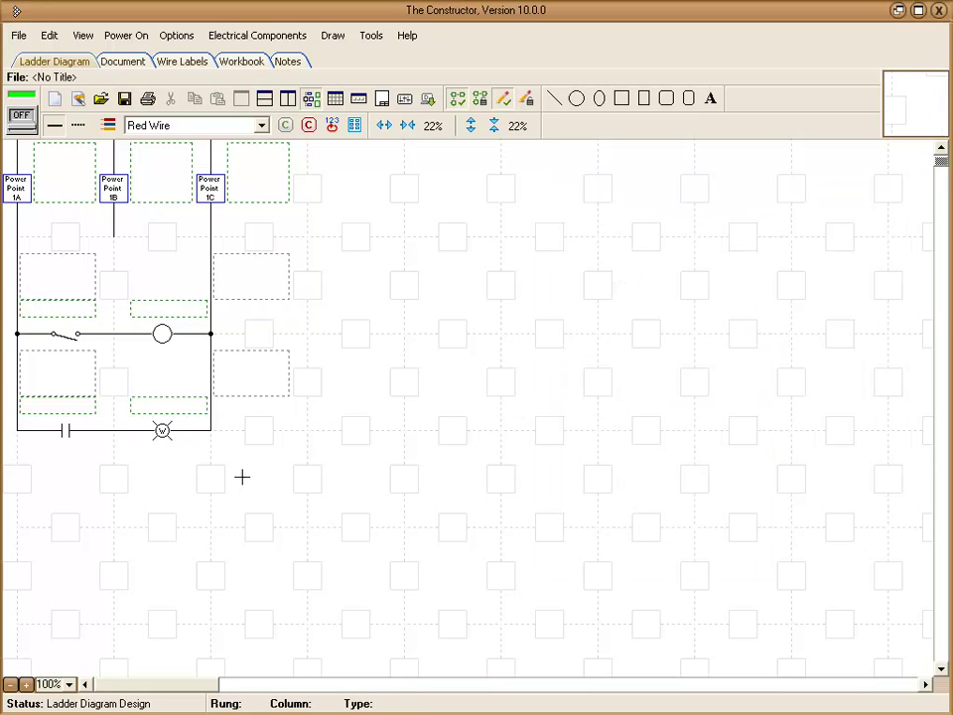
Place two W lamps on each of rungs 2 and 3, right of the 1C wire
left_click(359, 340)
left_click(360, 443)
left_click(456, 443)
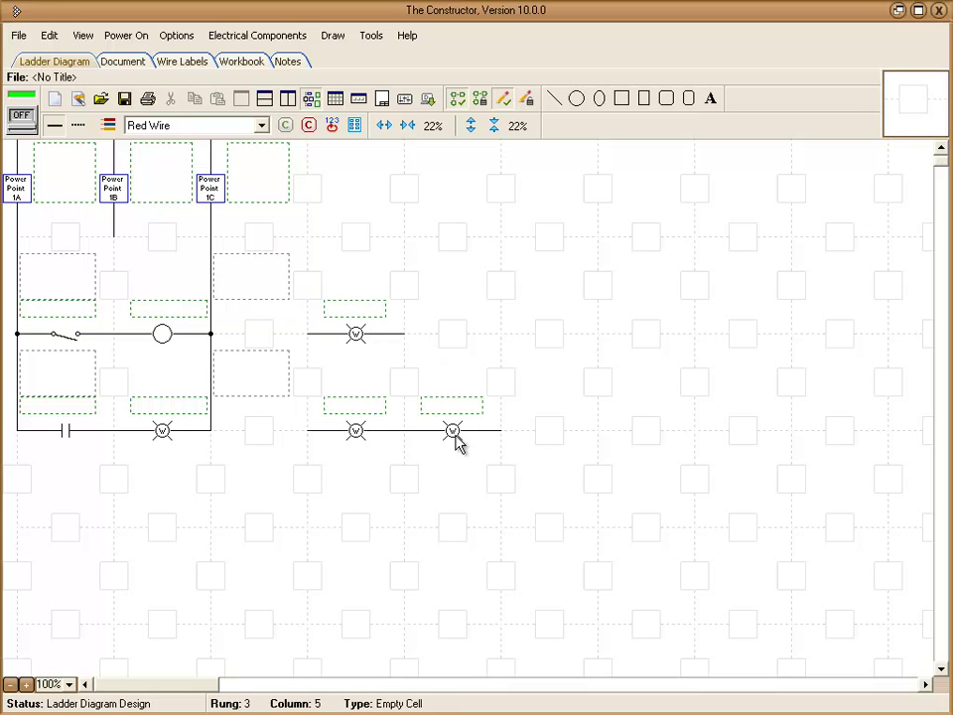
left_click(452, 344)
left_click(505, 340)
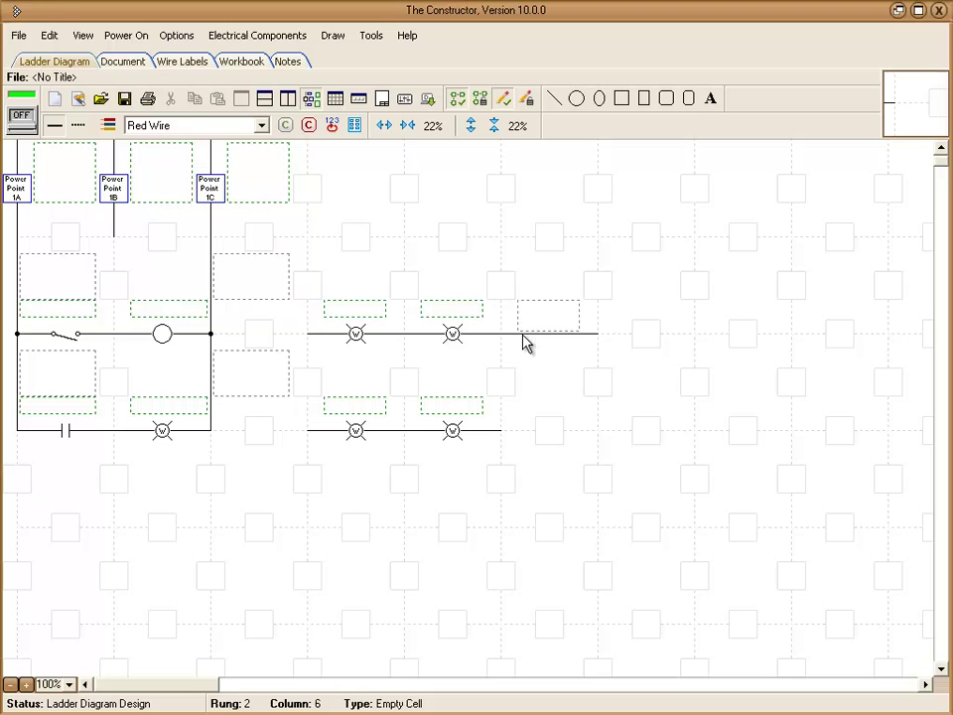
left_click(503, 287)
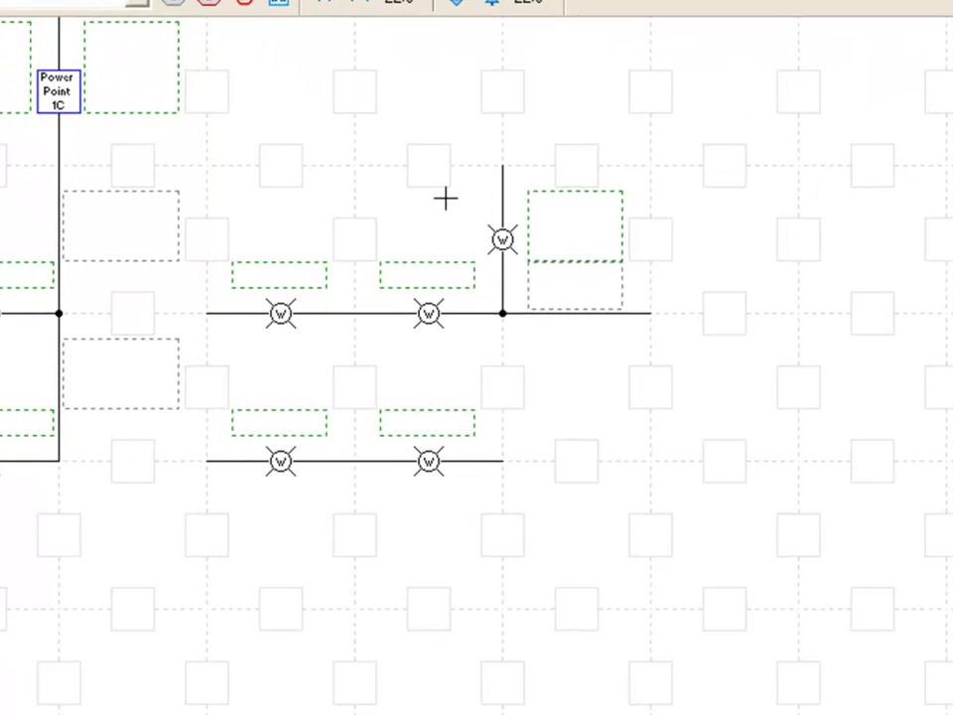
Delete the stray branch indicator light and the extra wire past the second lamp
right_click(504, 244)
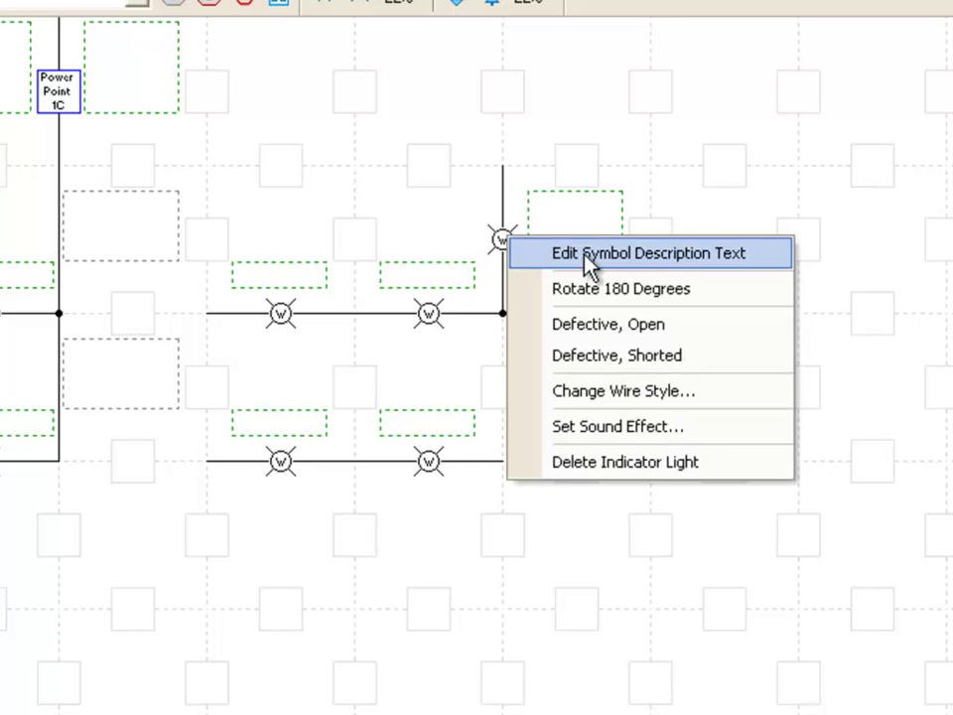
left_click(636, 463)
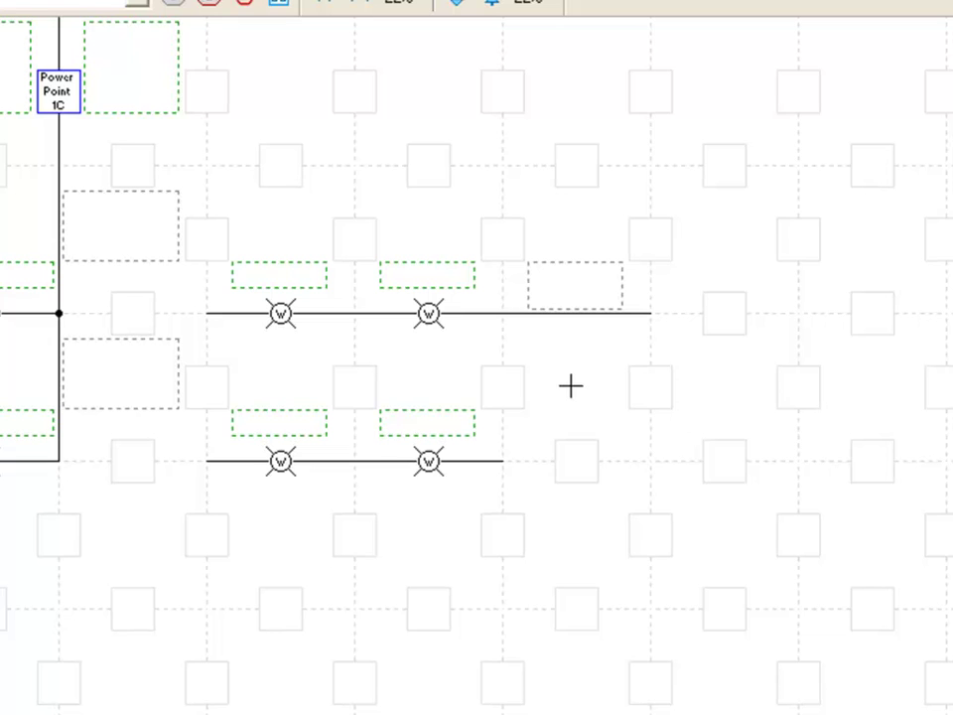
right_click(575, 318)
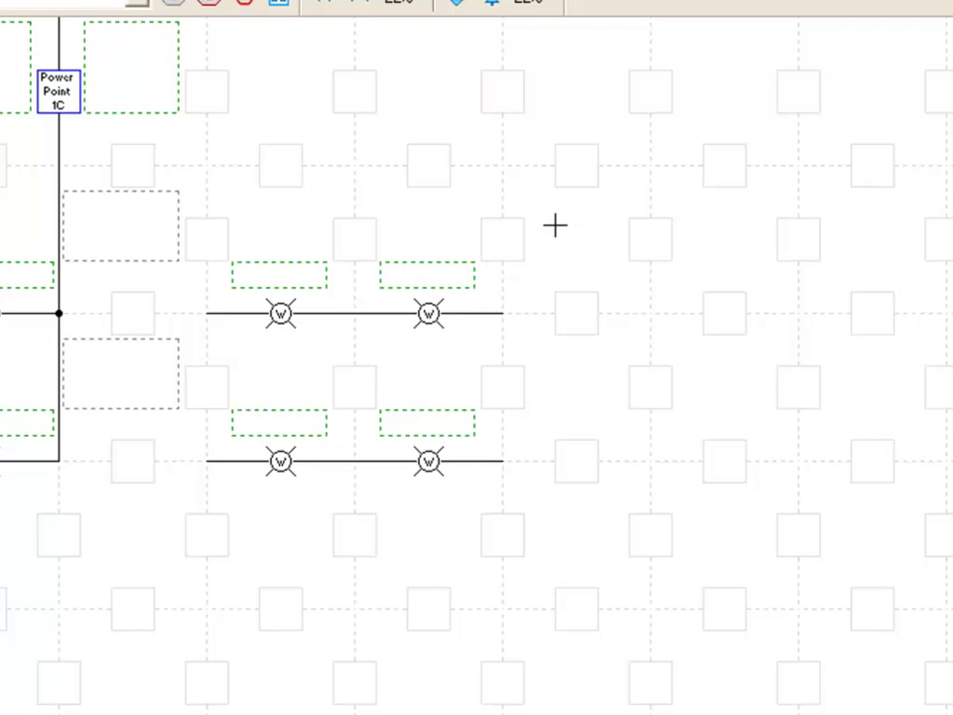
Box-select the upper pair of W lamps, shift it right, and delete it
left_click_drag(556, 226, 189, 363)
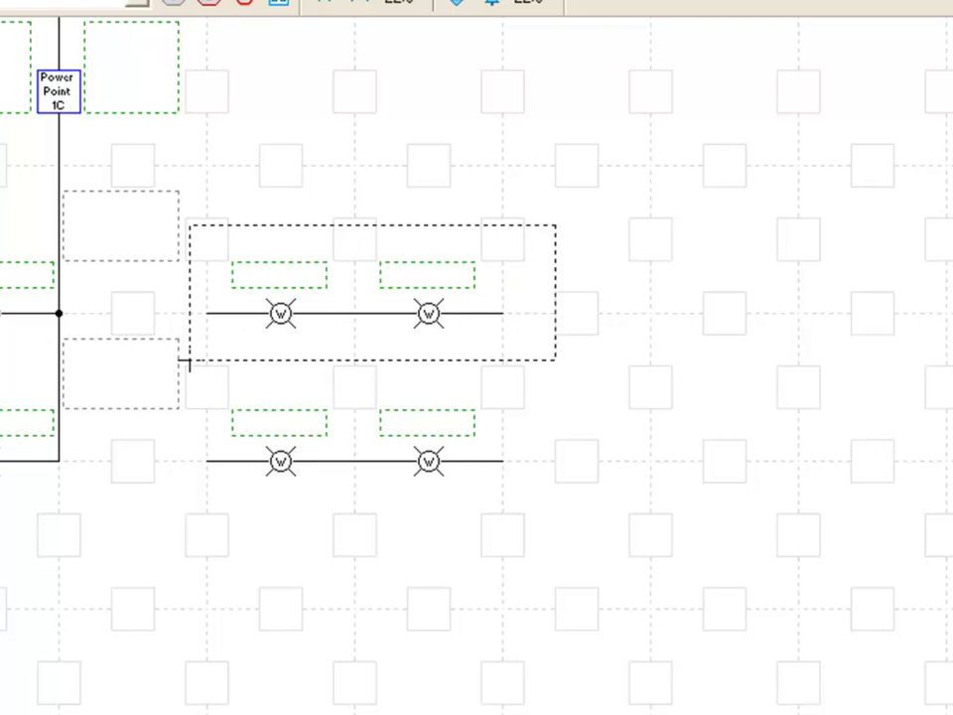
left_click_drag(188, 363, 190, 360)
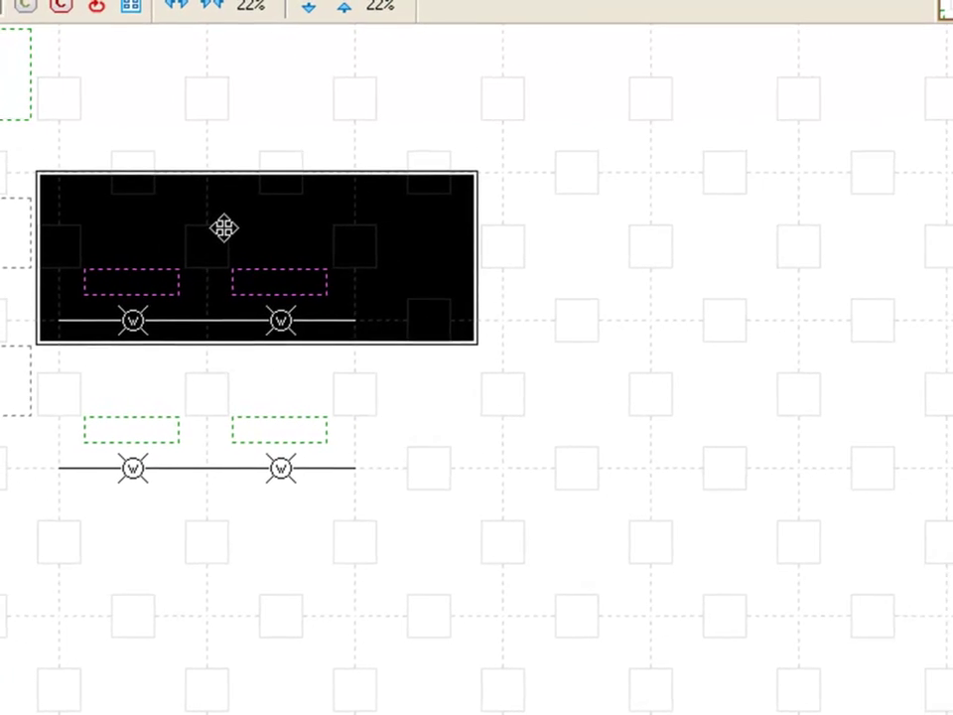
left_click_drag(214, 250, 660, 258)
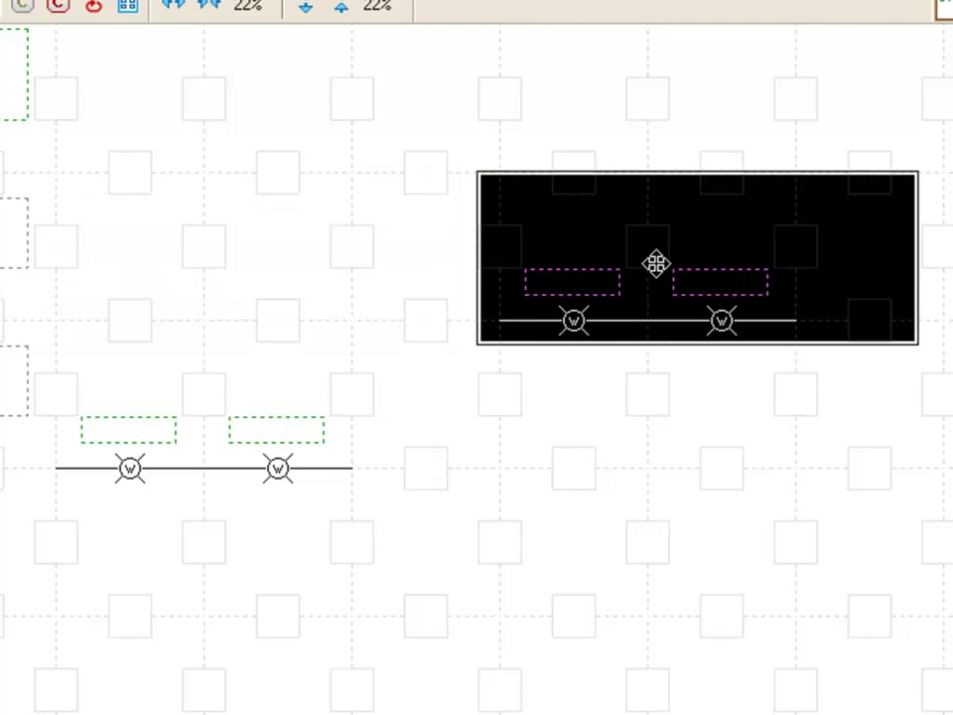
key("Delete")
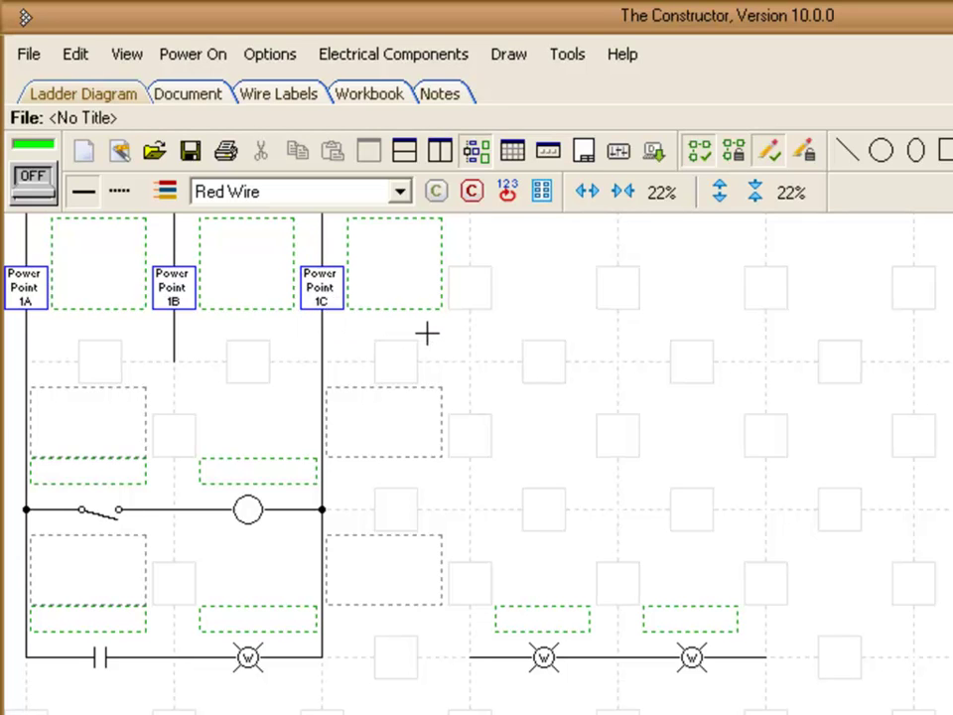
Convert Power Point 1C's supply to Single Phase, 2 Wire and shift Power Point 1B right
right_click(325, 301)
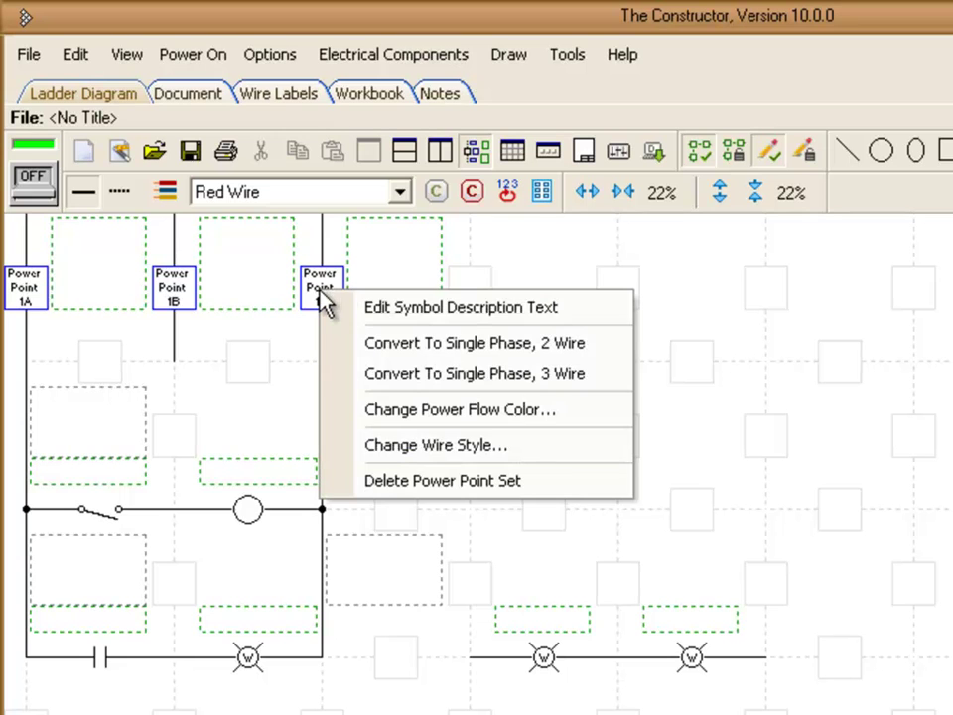
left_click(434, 355)
left_click_drag(175, 290, 321, 288)
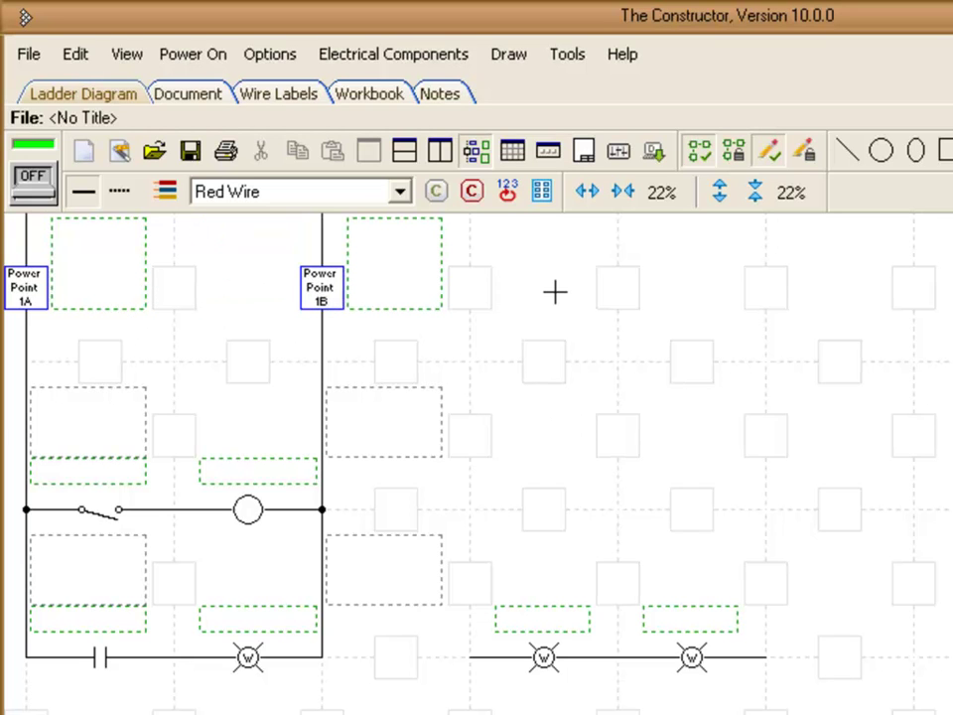
Label the coil CR1, the switch Switch, the lower contact CR1, and the lamp Light
mouse_move(255, 481)
type("CR1")
left_click(92, 473)
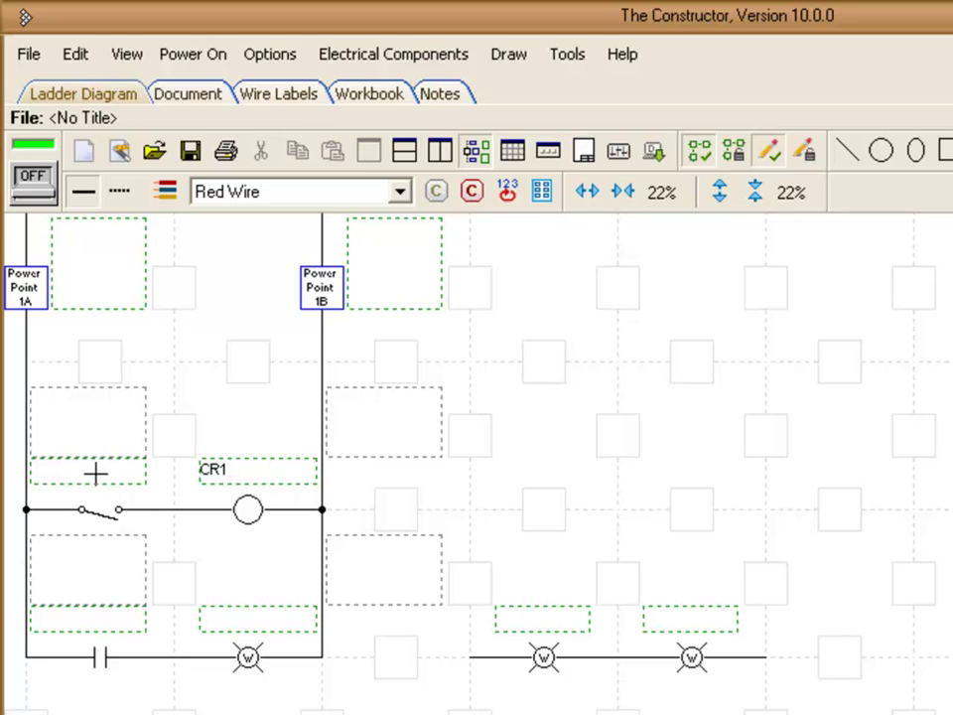
type("Switch")
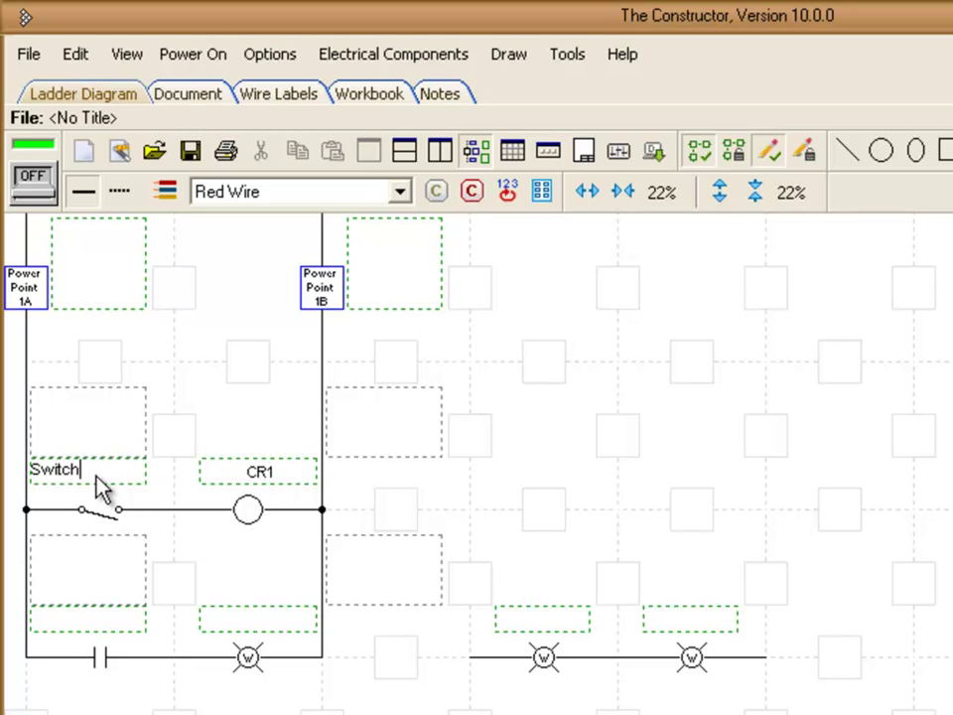
left_click(77, 622)
type("CR1")
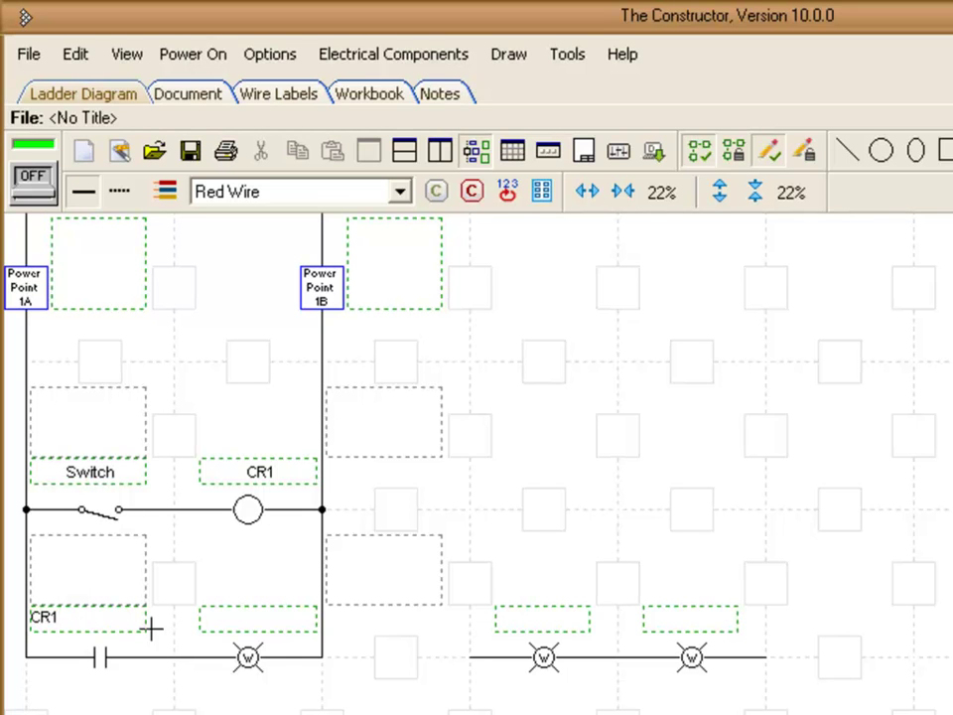
left_click(274, 627)
type("Light")
left_click(552, 576)
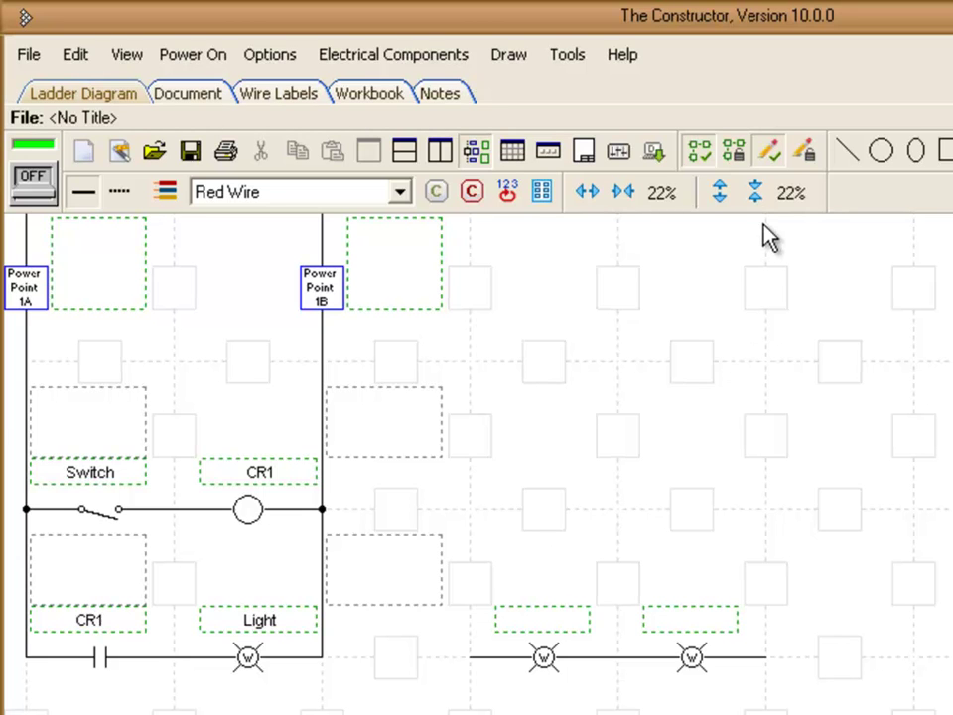
Decrease the column spacing to 8% and the row spacing to 14%
left_click(623, 191)
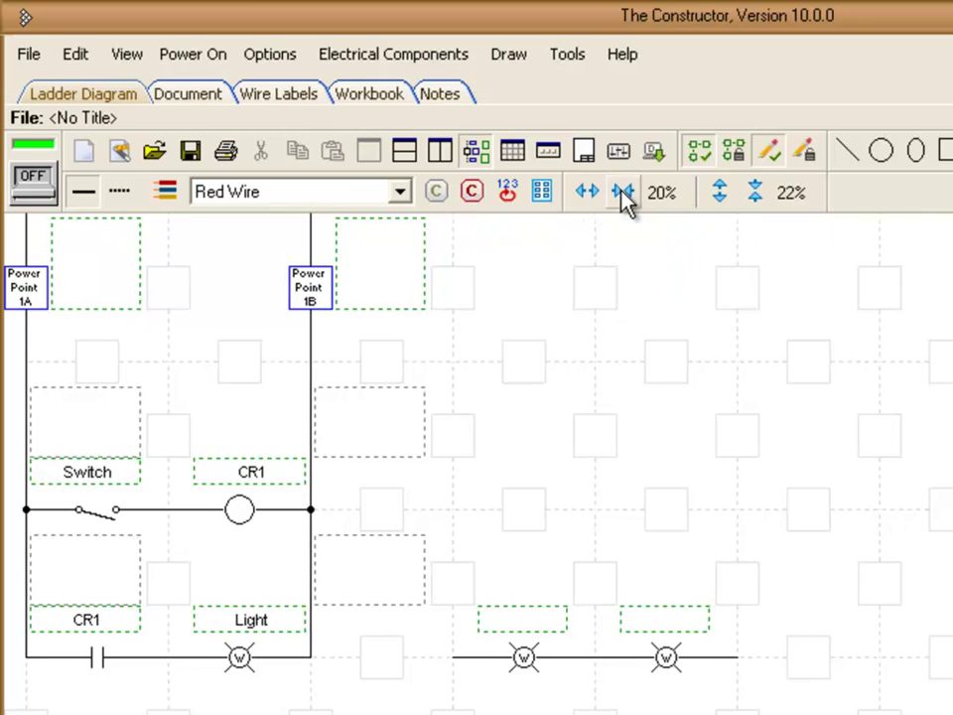
left_click(623, 191)
left_click(622, 190)
left_click(623, 191)
left_click(623, 191)
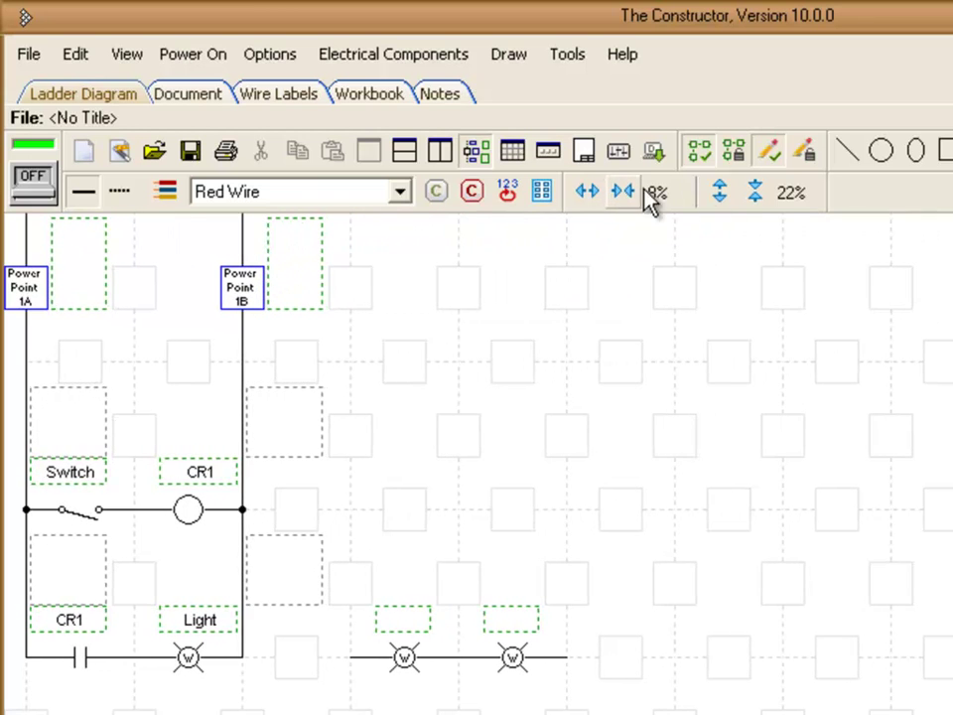
left_click(756, 193)
left_click(757, 192)
left_click(757, 193)
left_click(757, 192)
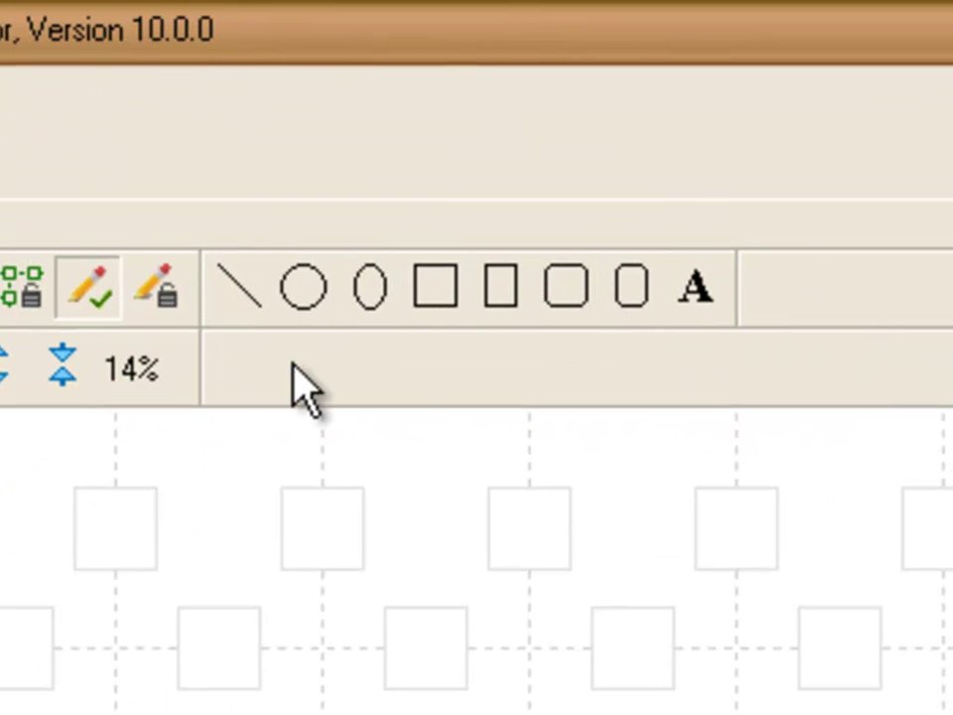
Choose the plain Rectangle tool, with Anchor To The Grid and Auto Adjust The Size checked
left_click(510, 309)
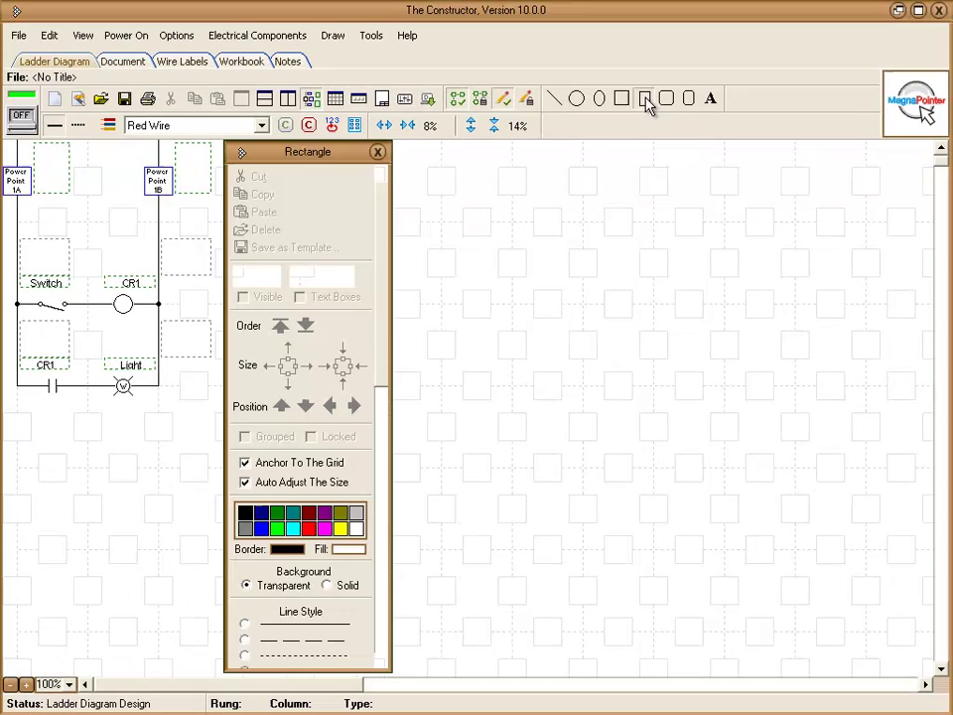
left_click(646, 103)
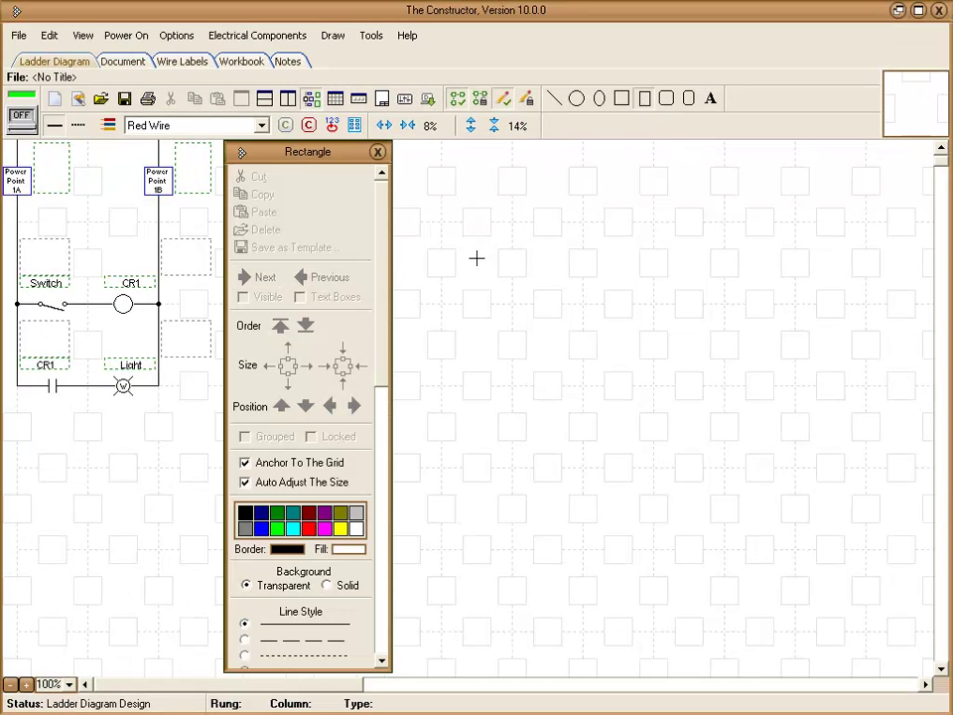
Draw a rectangle on the canvas and give it a solid red background
mouse_move(477, 258)
left_mouse_down()
mouse_move(533, 329)
mouse_move(662, 423)
mouse_move(751, 415)
mouse_move(783, 424)
mouse_move(782, 407)
left_mouse_up()
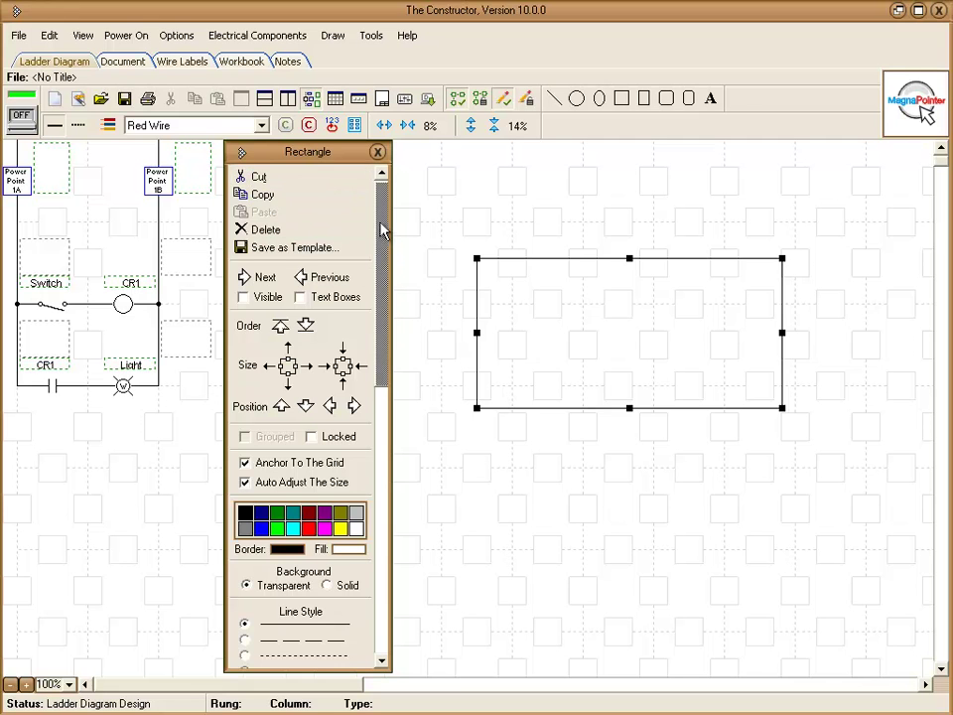
left_click_drag(384, 287, 385, 502)
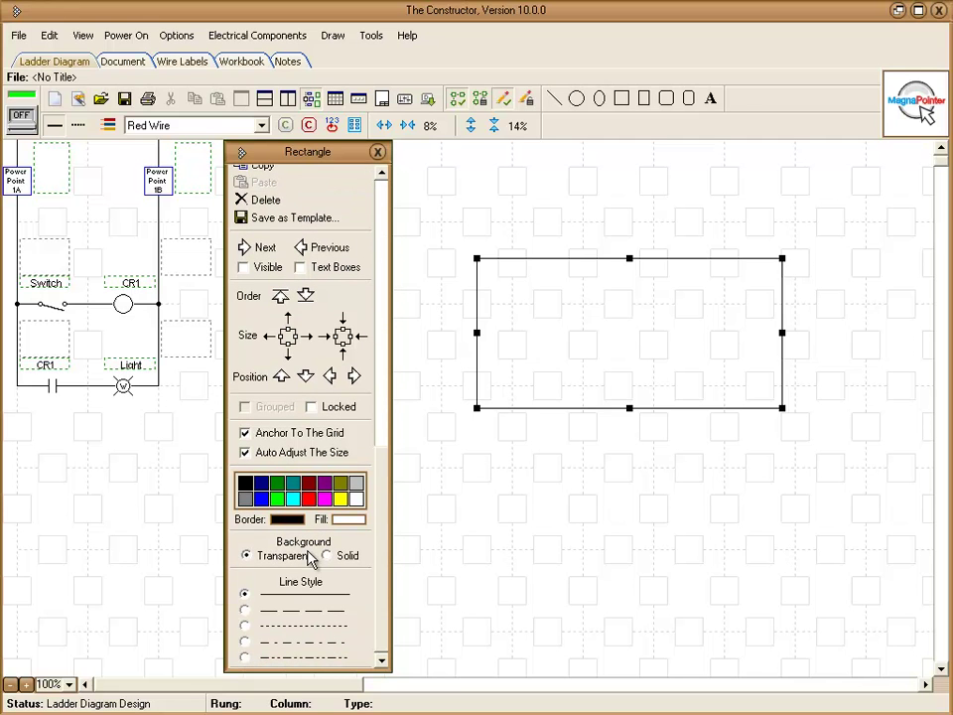
left_click(309, 499)
left_click(328, 557)
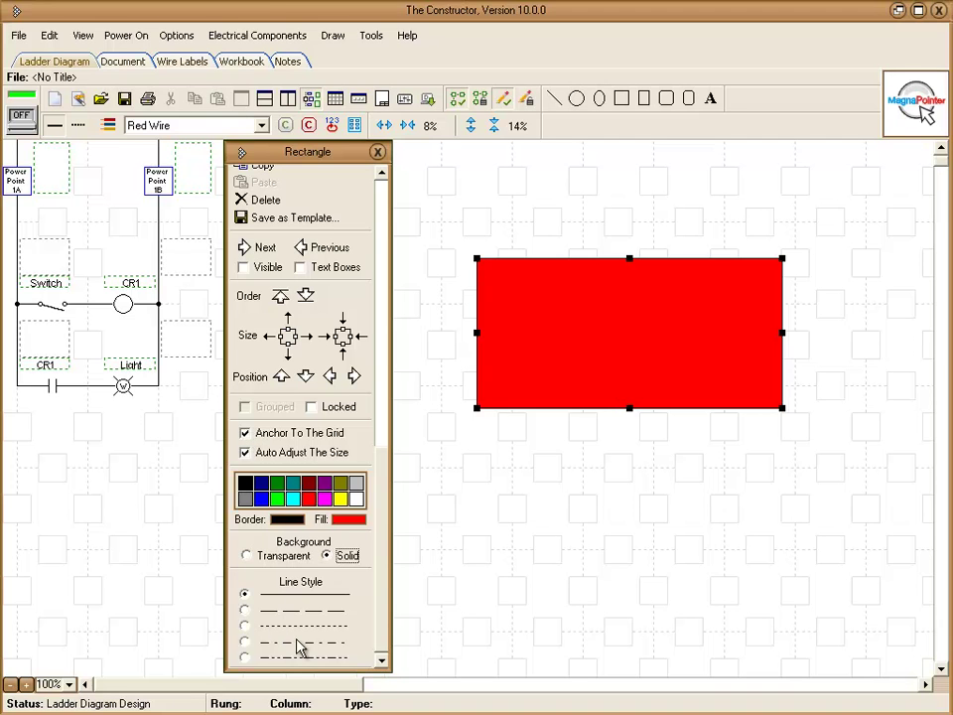
Close the rectangle options and move the red rectangle to the lower right
left_click(378, 154)
left_click_drag(532, 329, 686, 531)
left_click(551, 270)
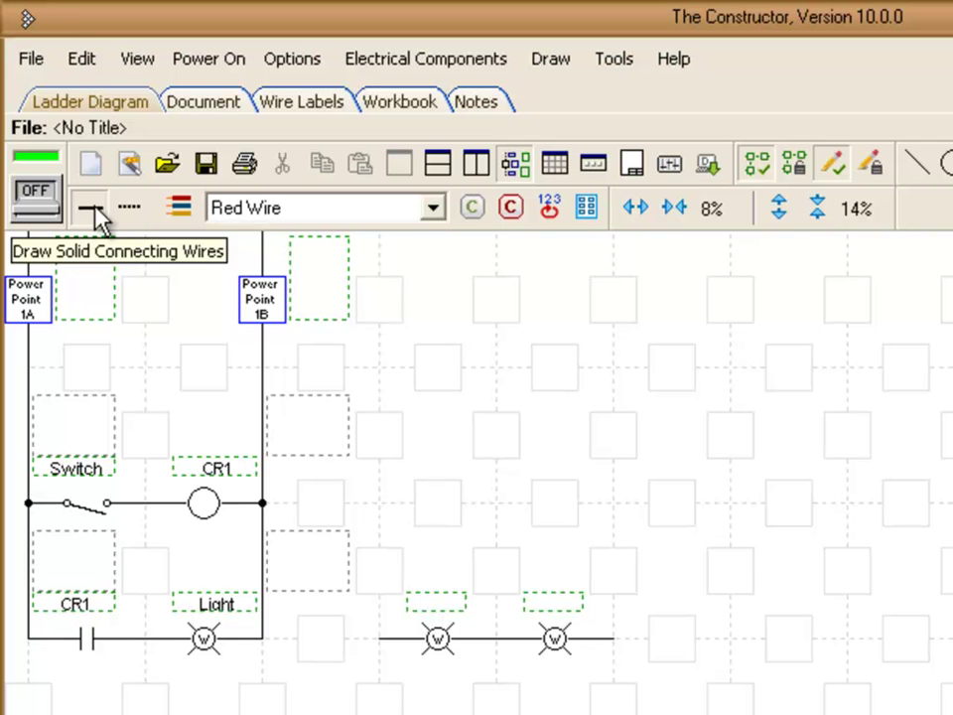
Draw a dashed wire and a solid wire right of the rung, each spanning several cells
left_click(132, 209)
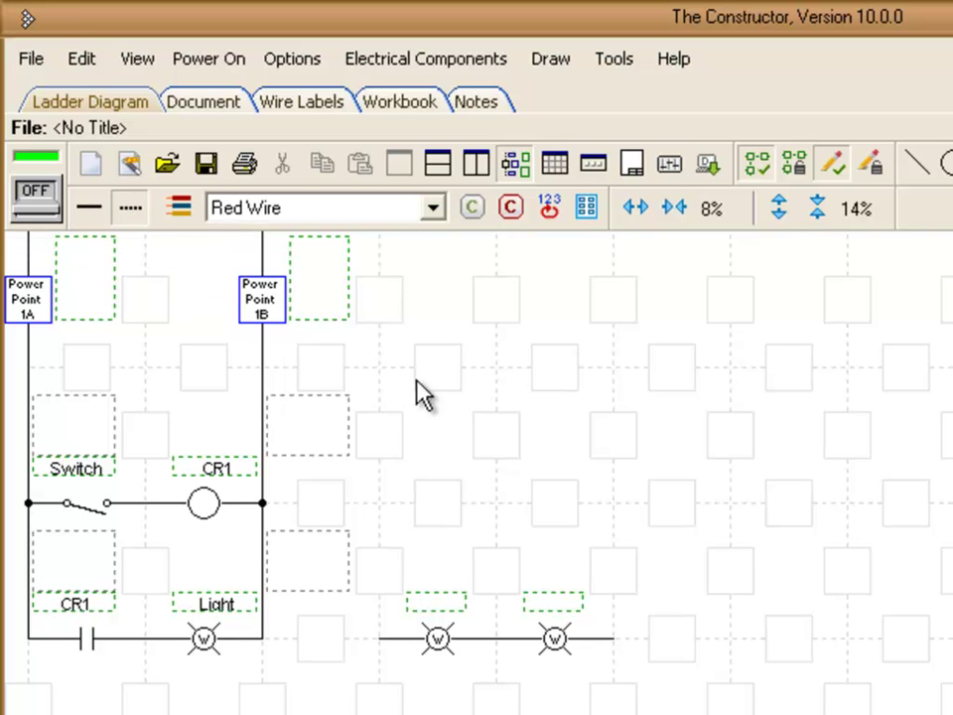
left_click(557, 385)
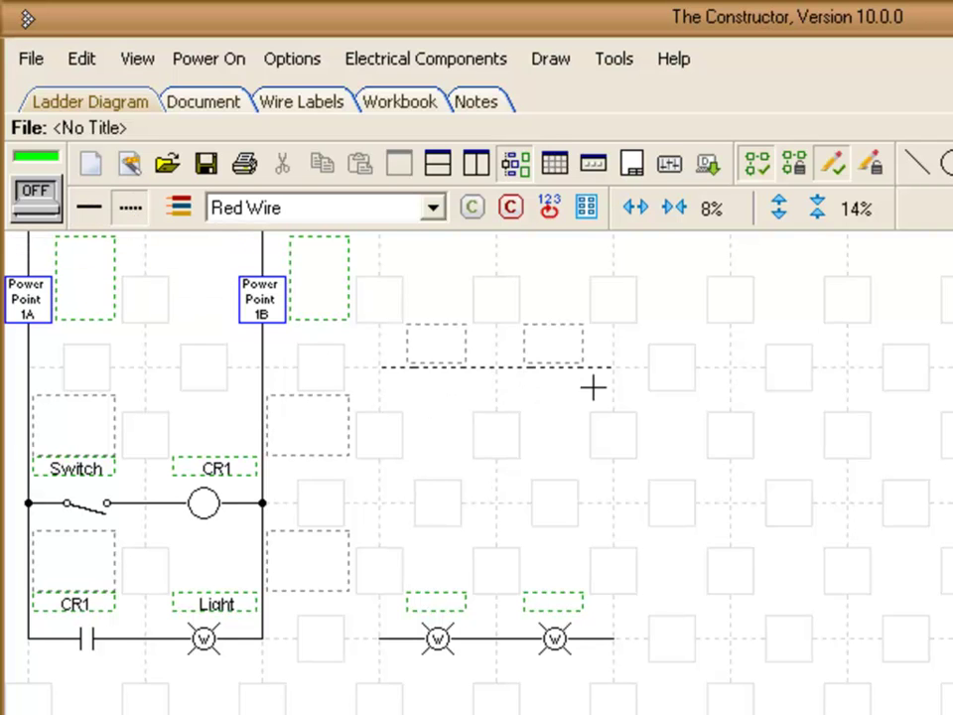
left_click(637, 381)
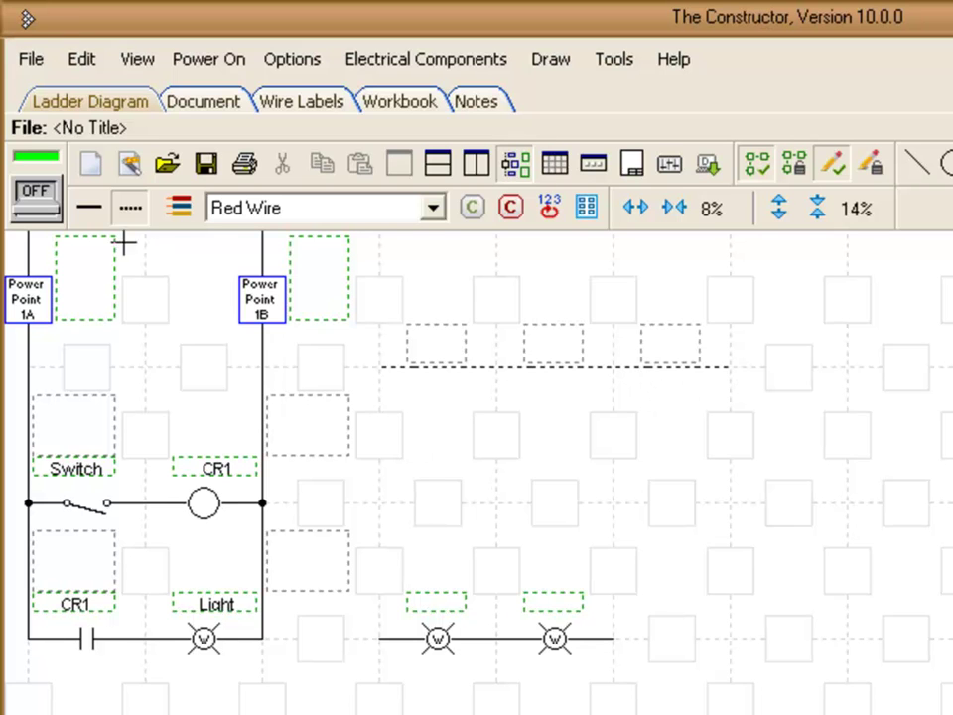
left_click(396, 510)
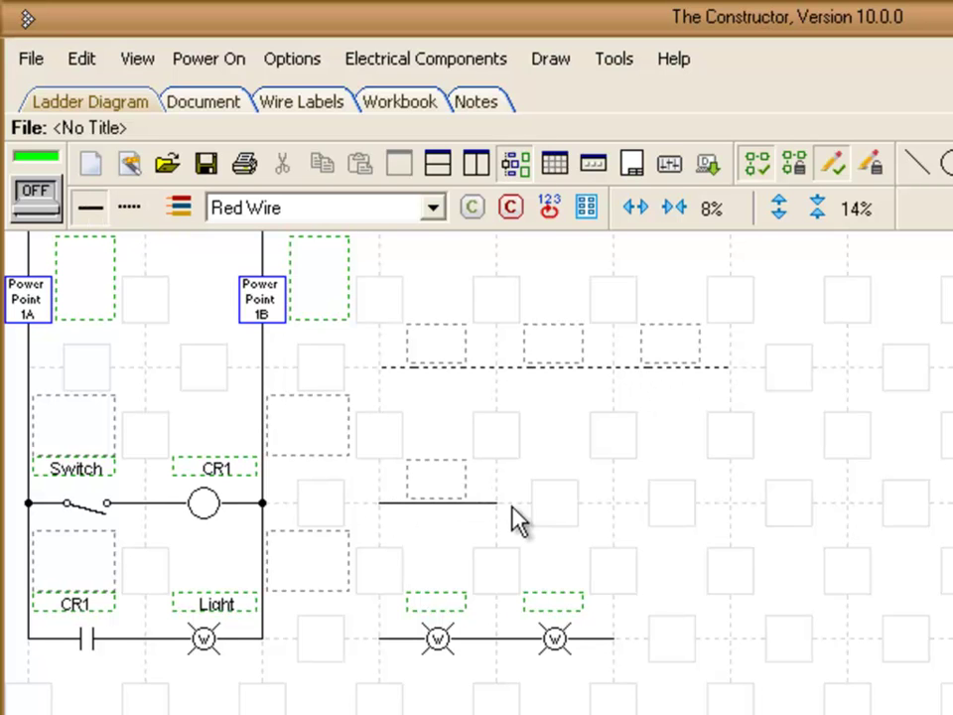
left_click(556, 514)
left_click(632, 516)
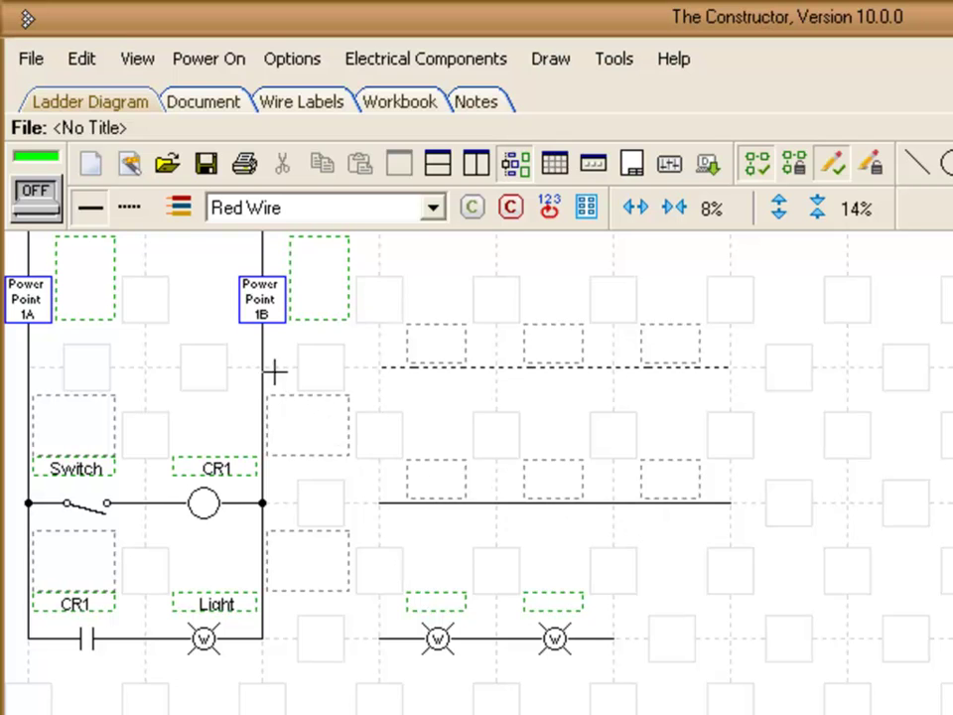
Show wires in their colours, then add a green segment and a black wire stepping upward
left_click(179, 210)
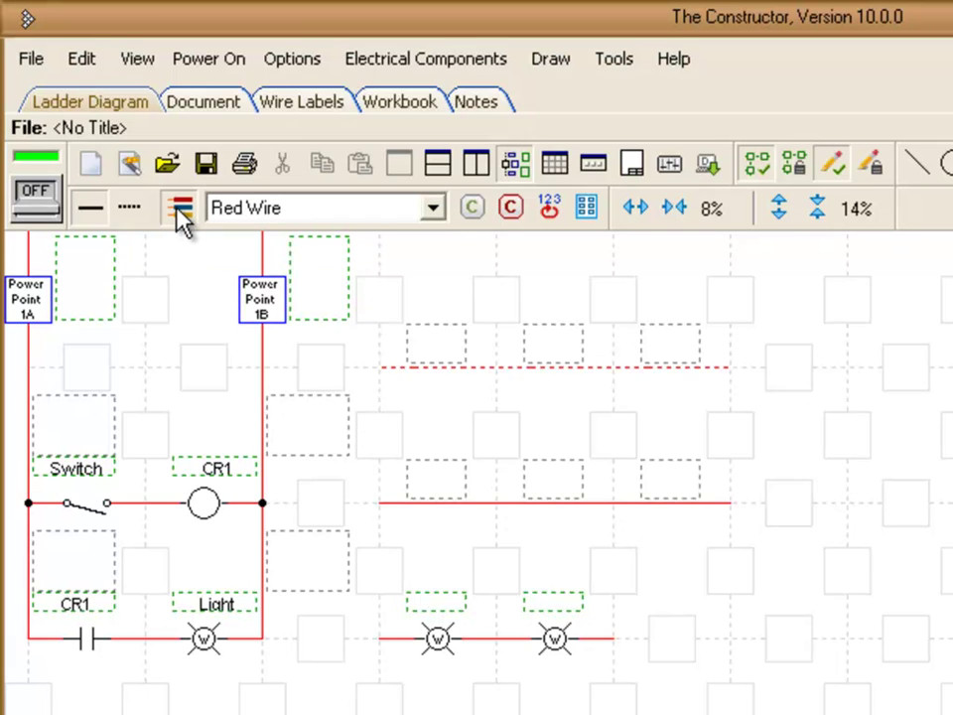
left_click(433, 207)
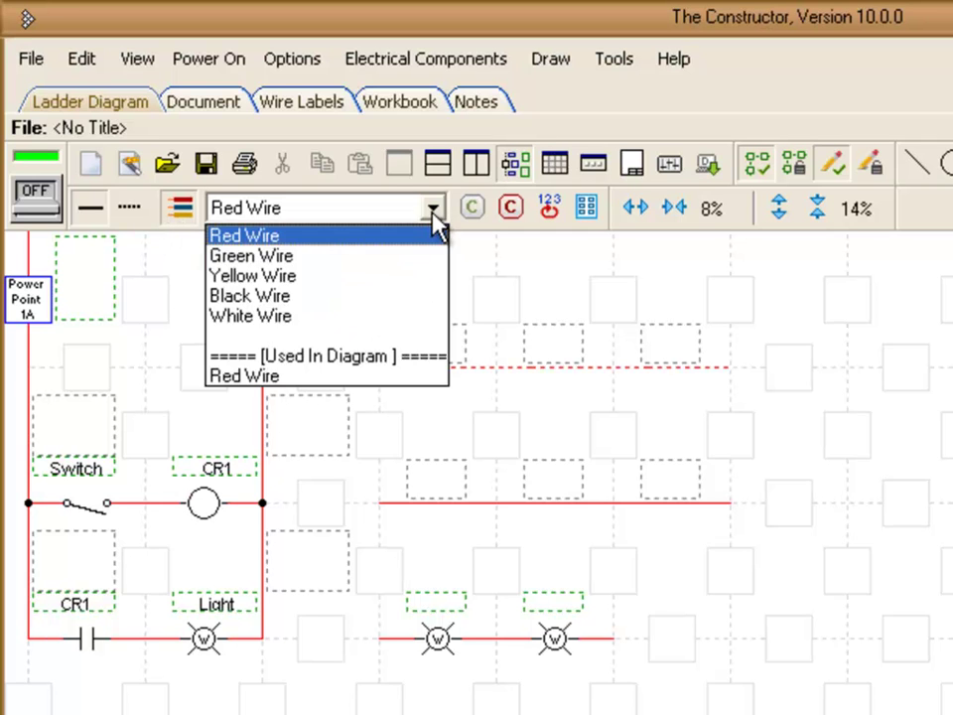
left_click(322, 254)
left_click(837, 504)
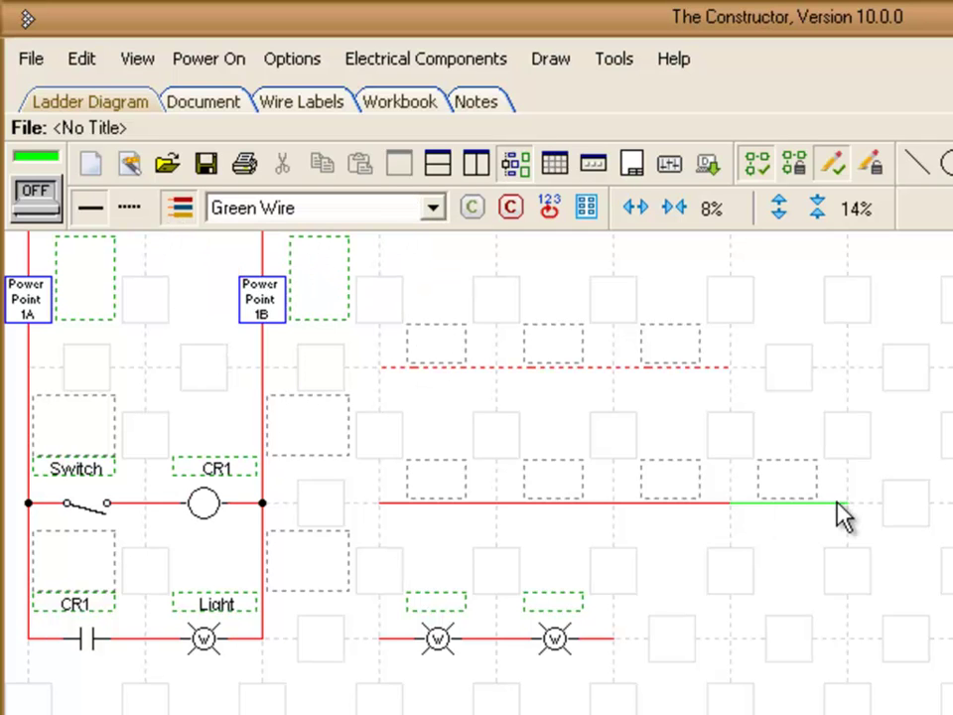
left_click(433, 209)
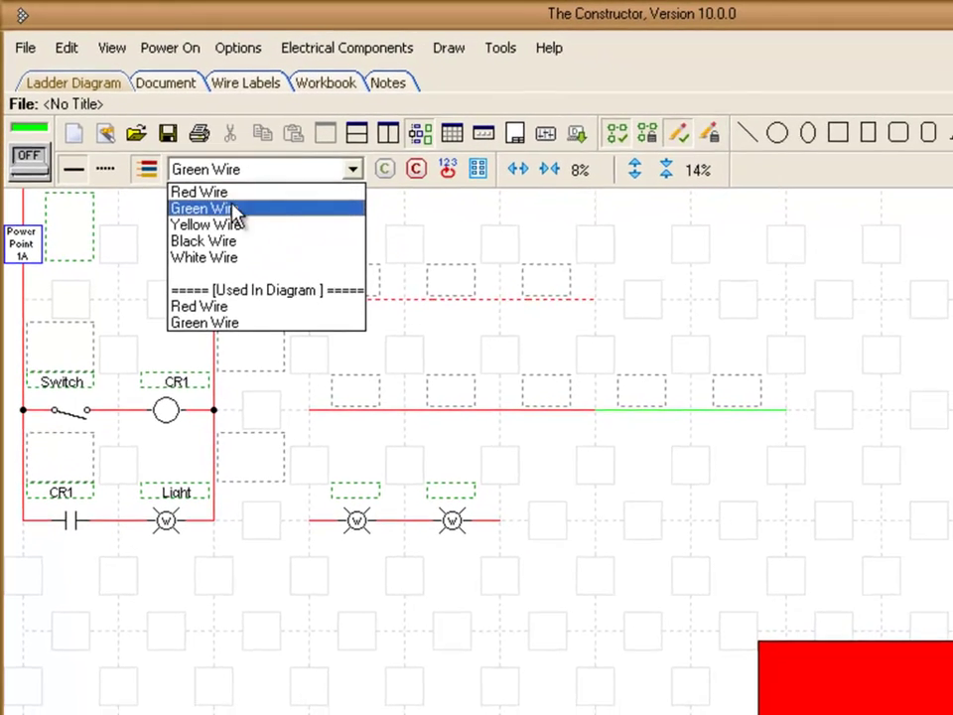
left_click(203, 240)
left_click_drag(782, 407, 793, 309)
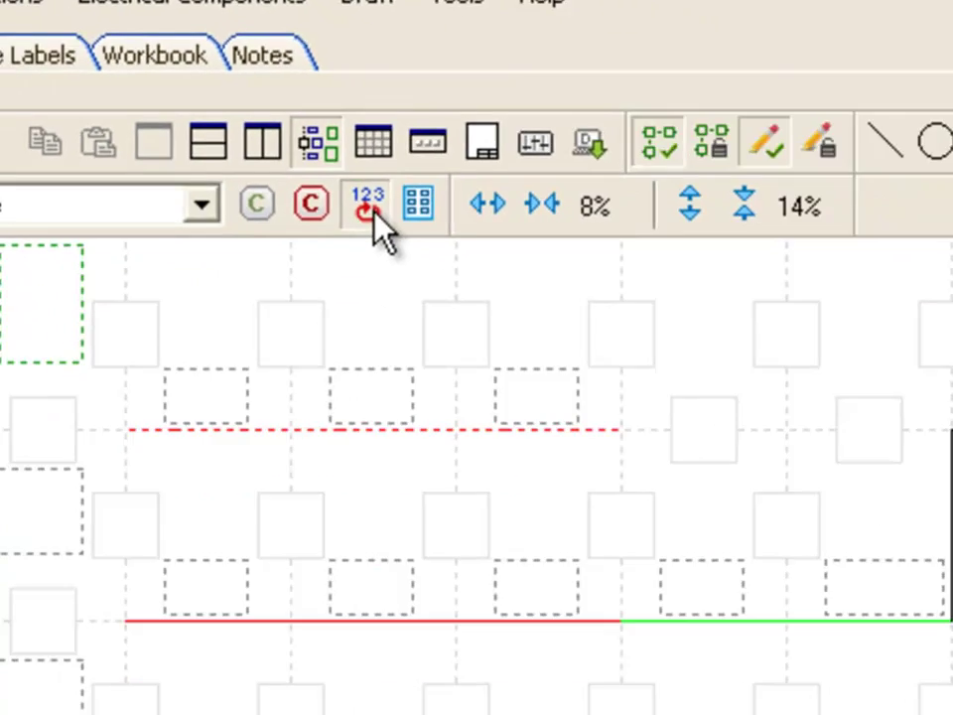
left_click(438, 316)
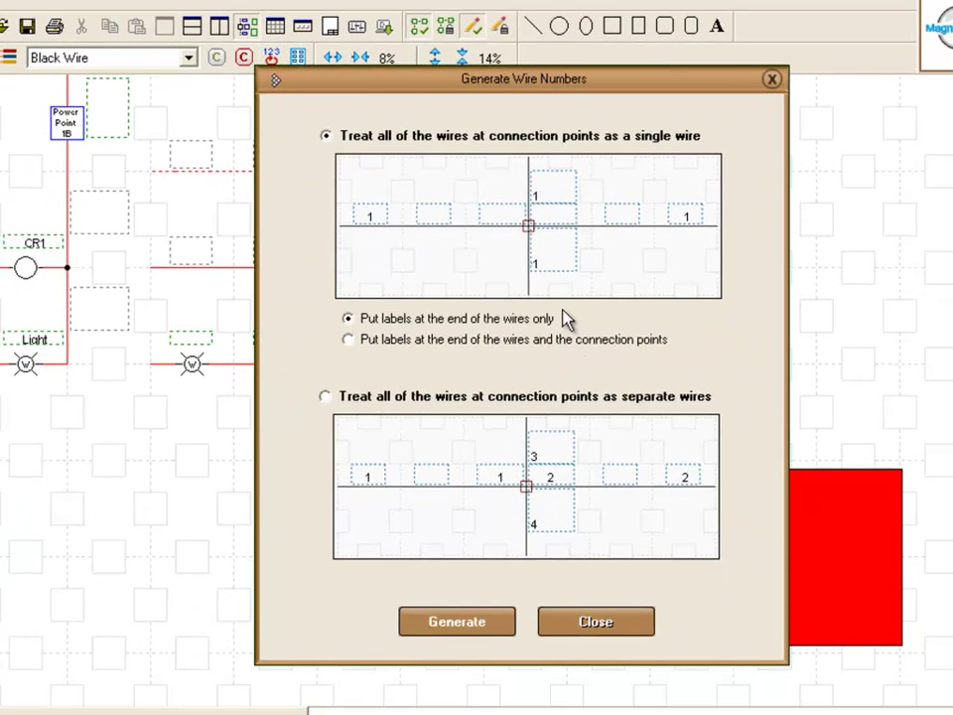
left_click(595, 625)
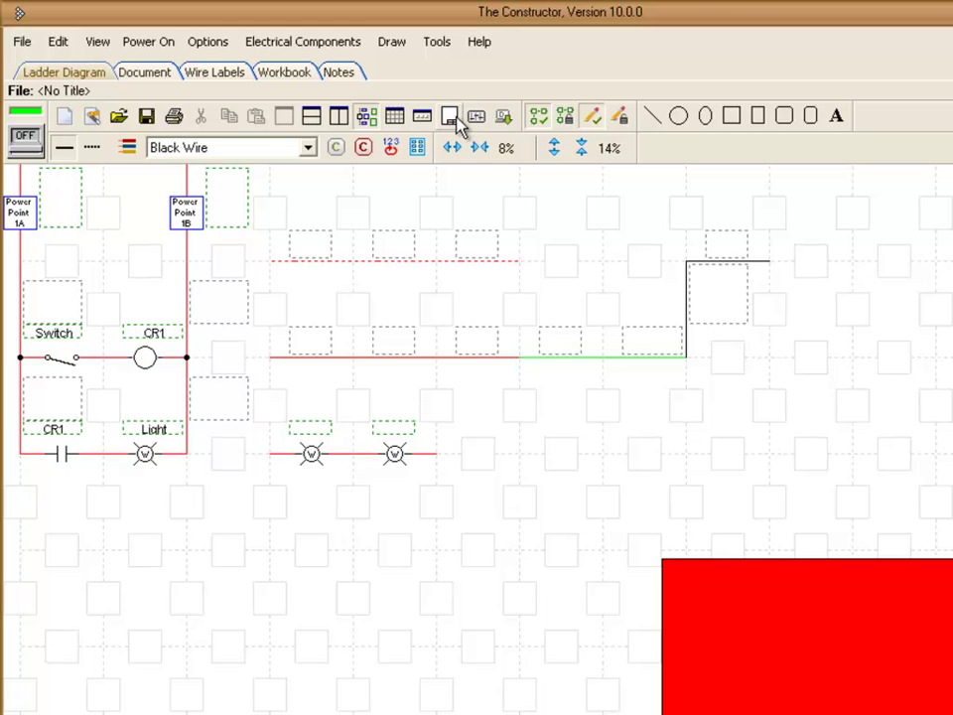
left_click(451, 118)
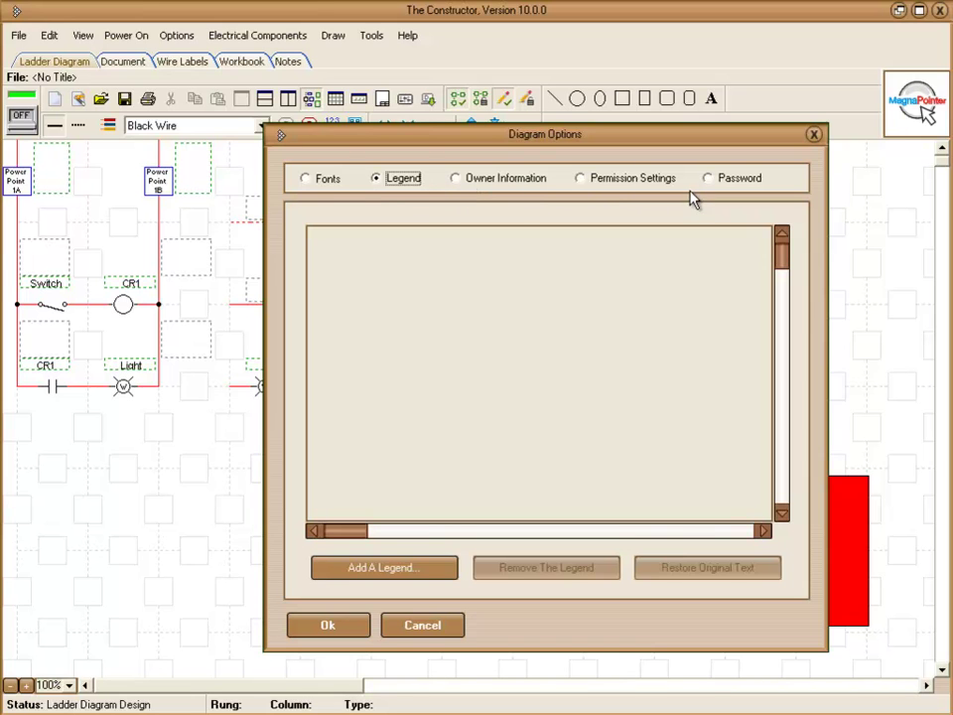
left_click(327, 180)
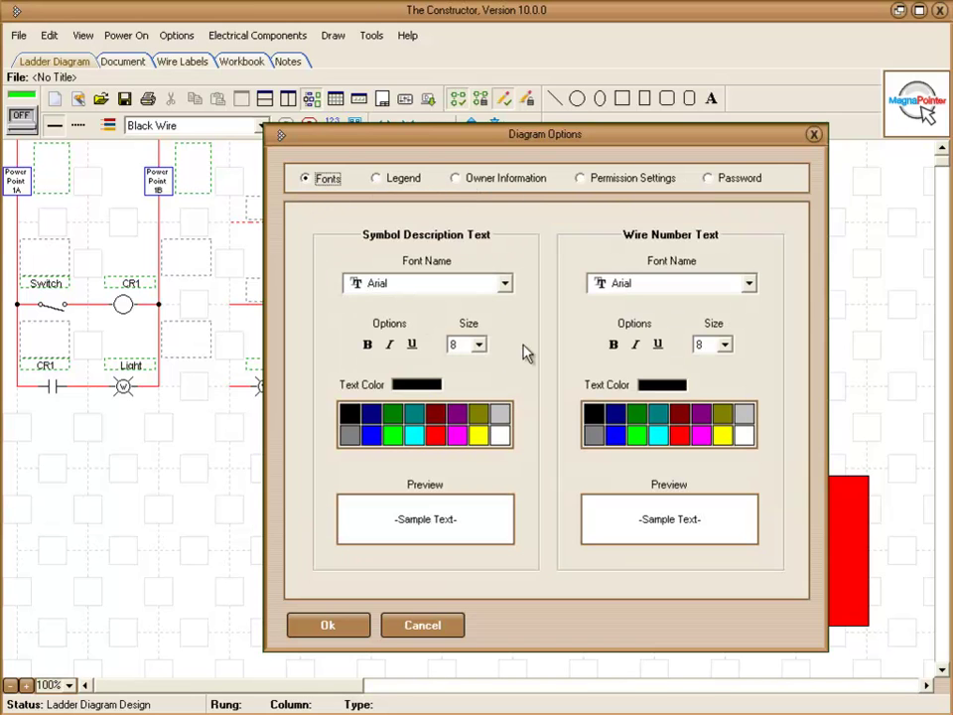
left_click(813, 135)
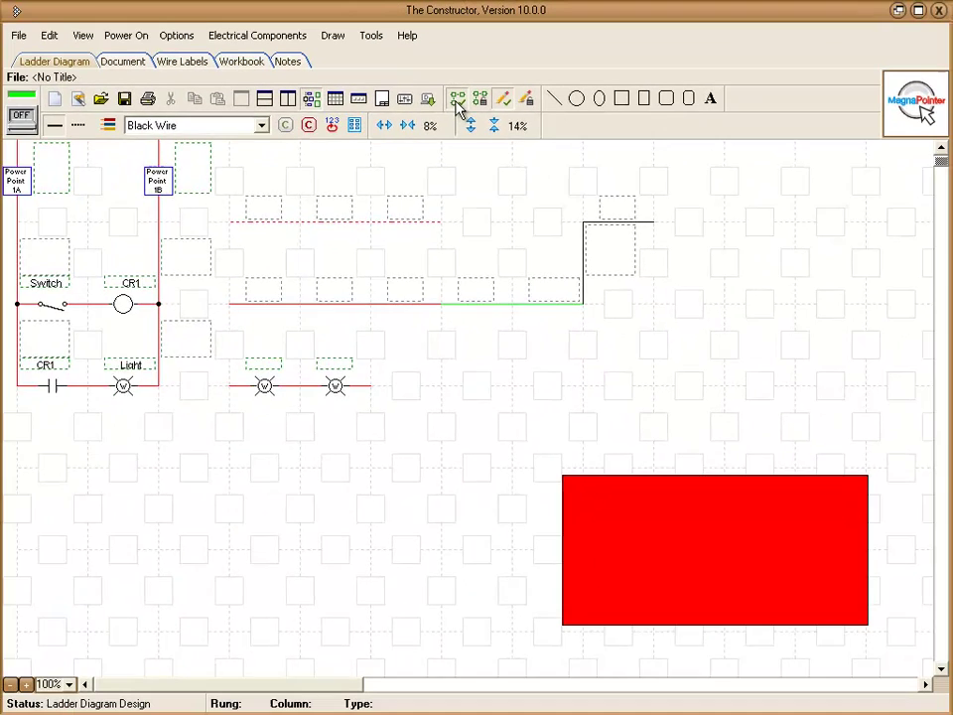
left_click(458, 101)
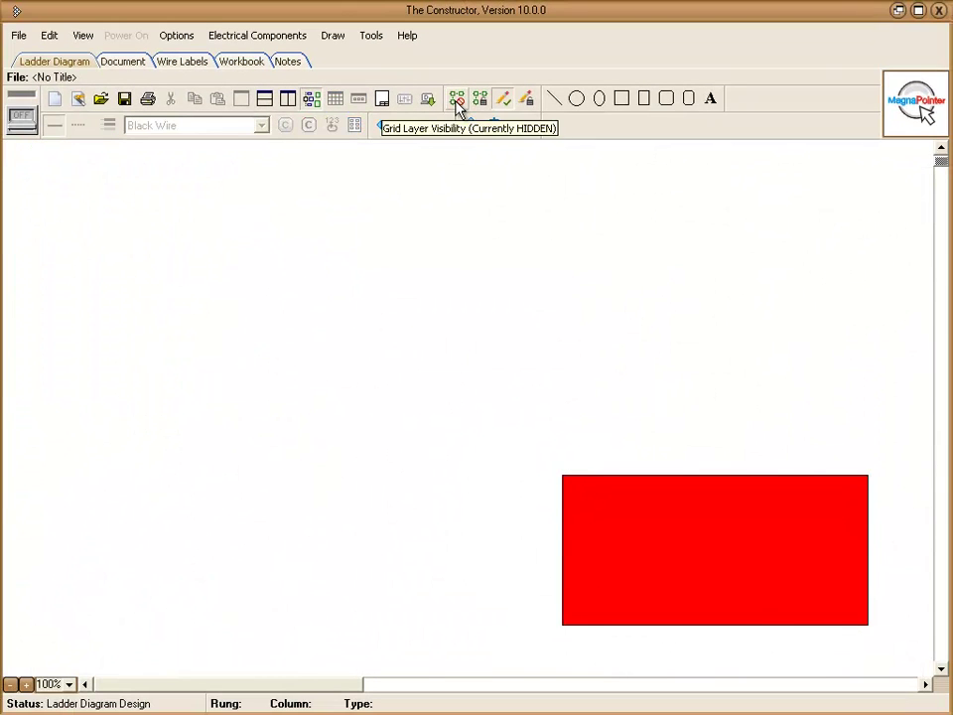
left_click(458, 102)
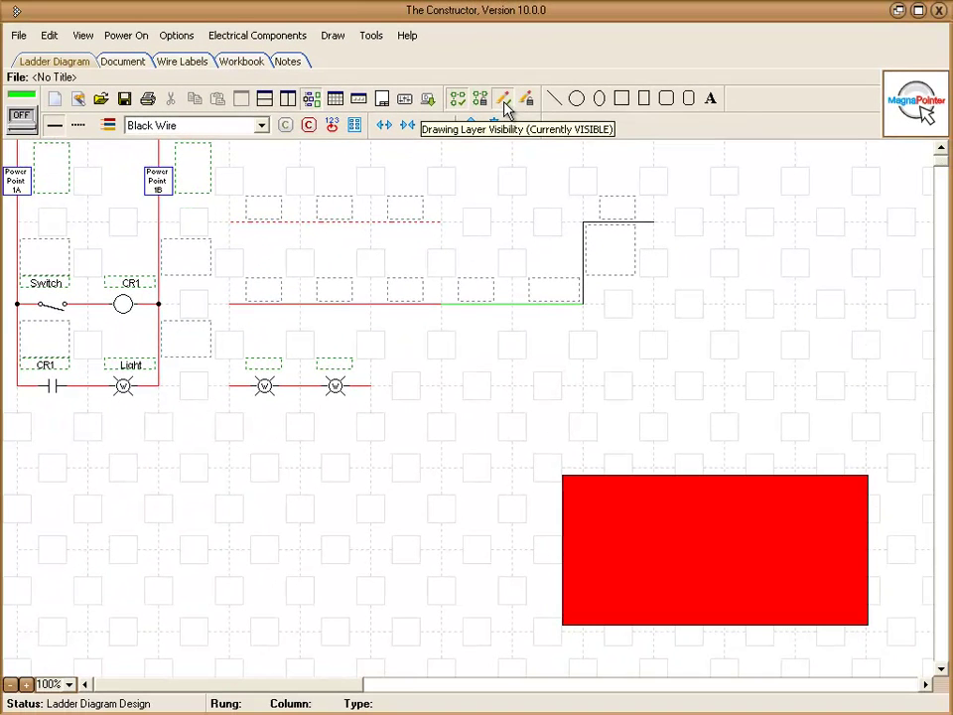
left_click(447, 205)
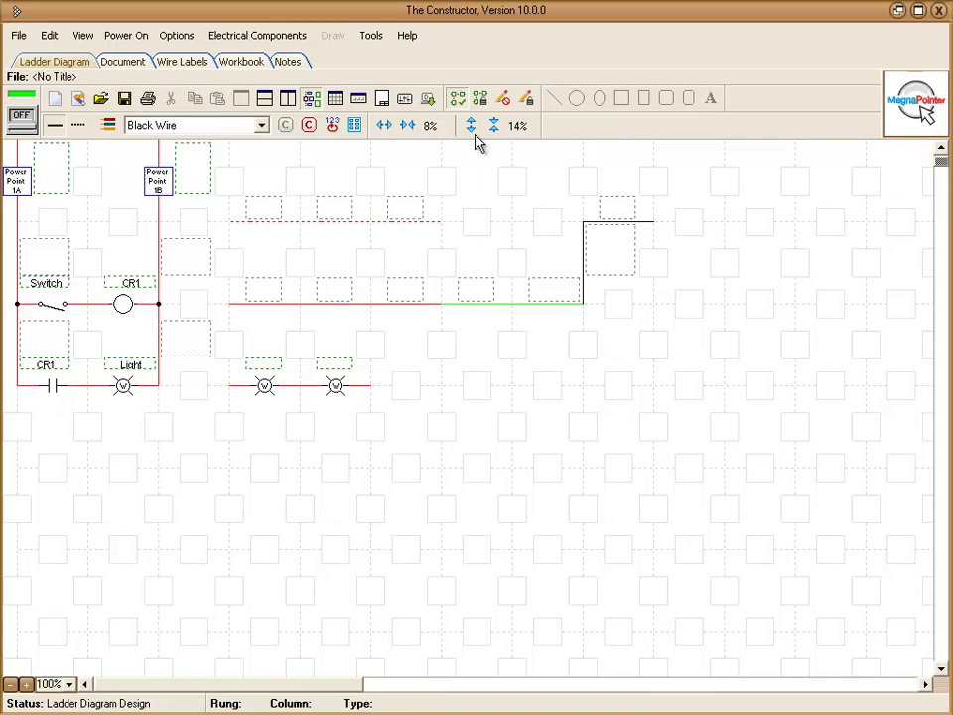
left_click(504, 99)
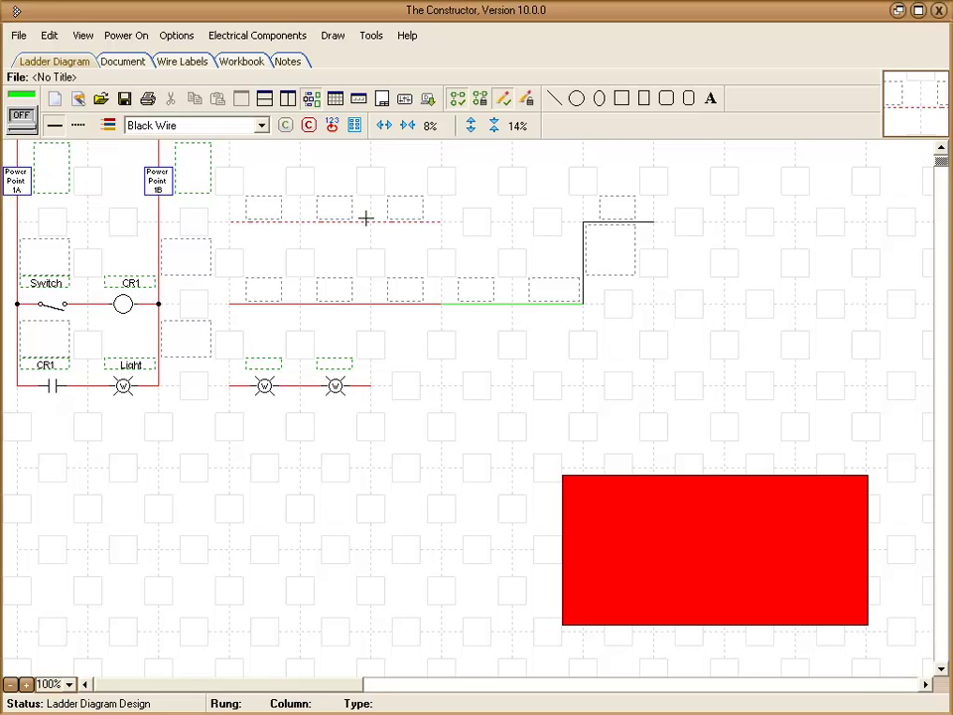
Add a three-phase power point set (2A, 2B, 2C) to the ladder diagram
left_click(290, 45)
mouse_move(286, 60)
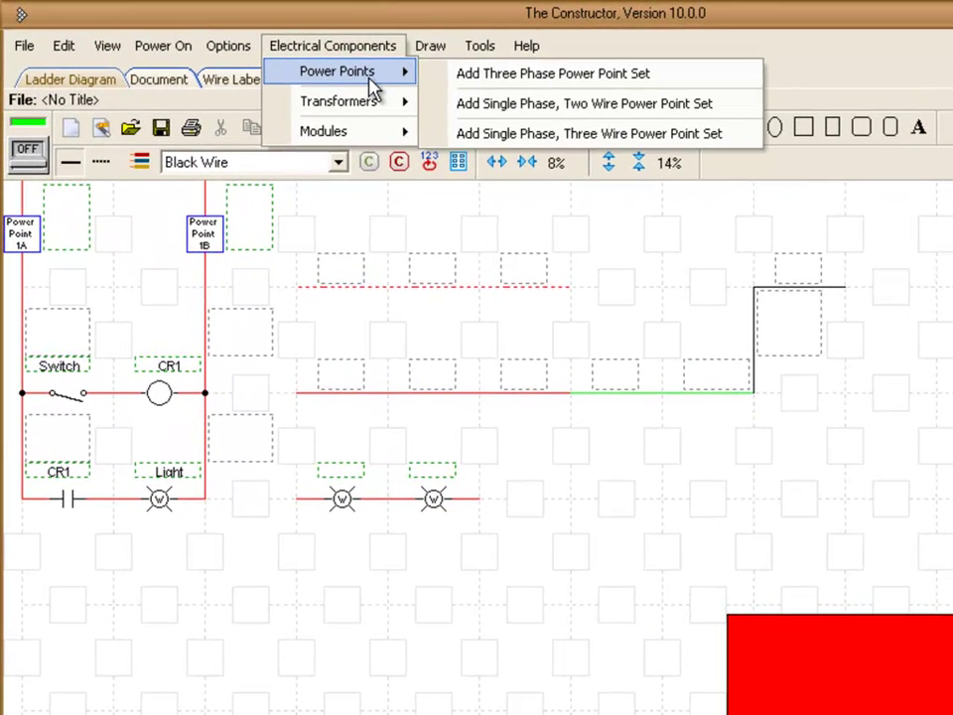
left_click(462, 76)
Add a single-phase transformer with CT secondary and single-winding primary
left_click(330, 46)
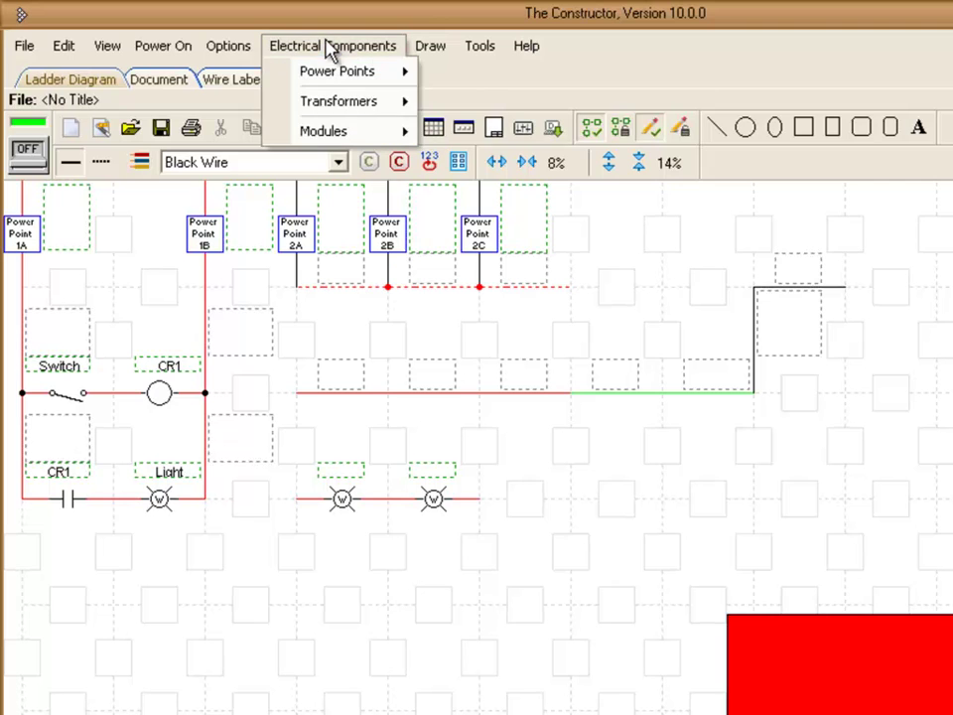
mouse_move(387, 103)
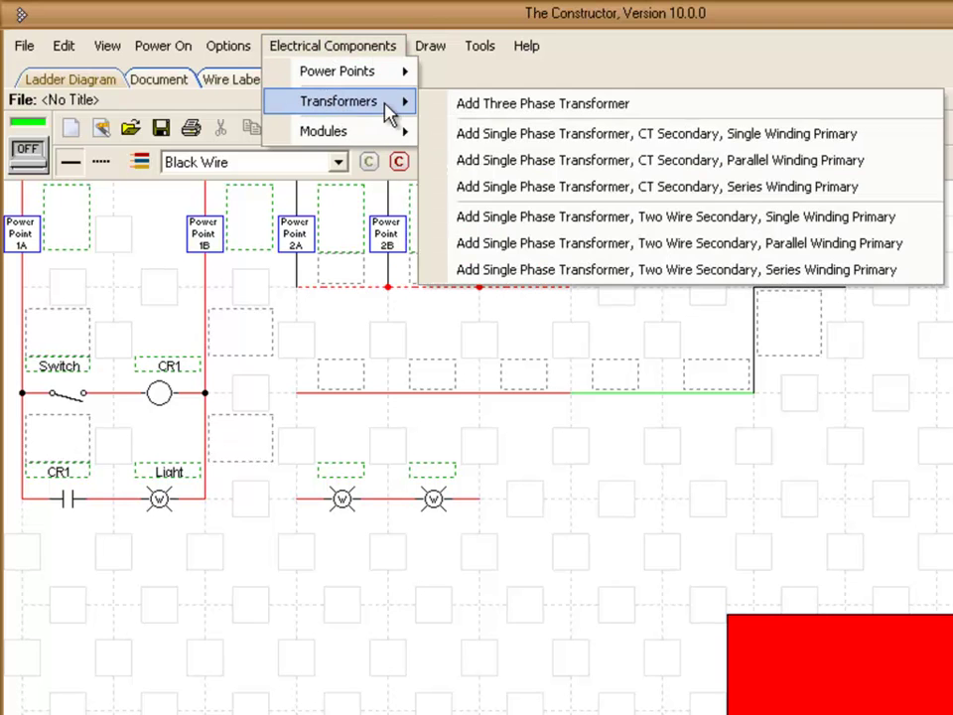
left_click(496, 140)
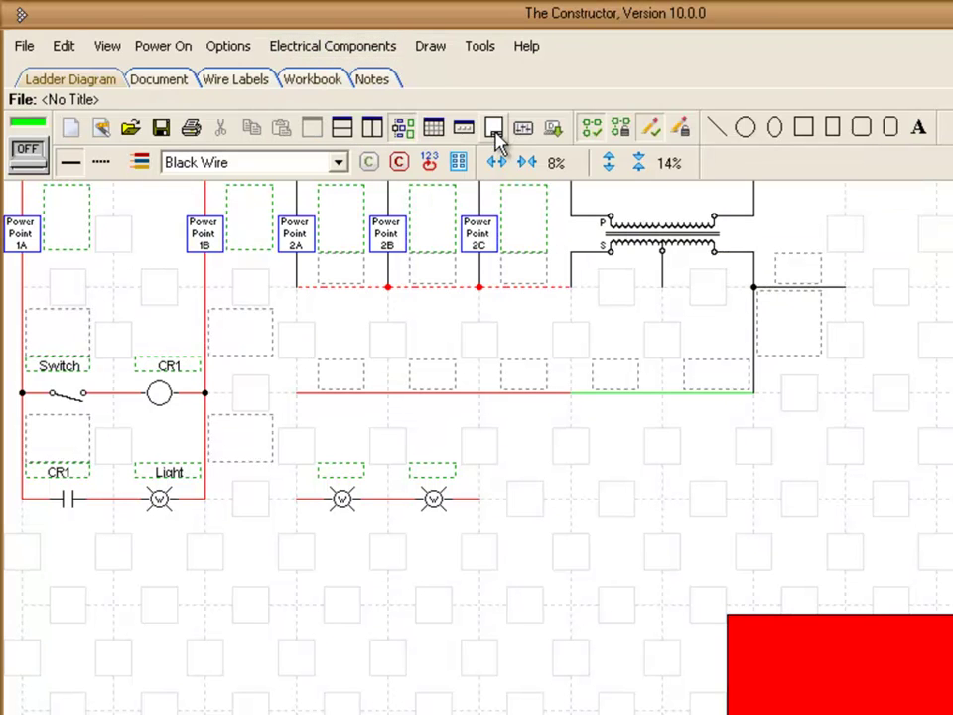
Browse the available modules without adding any, then bring up the help topics
left_click(334, 50)
mouse_move(352, 139)
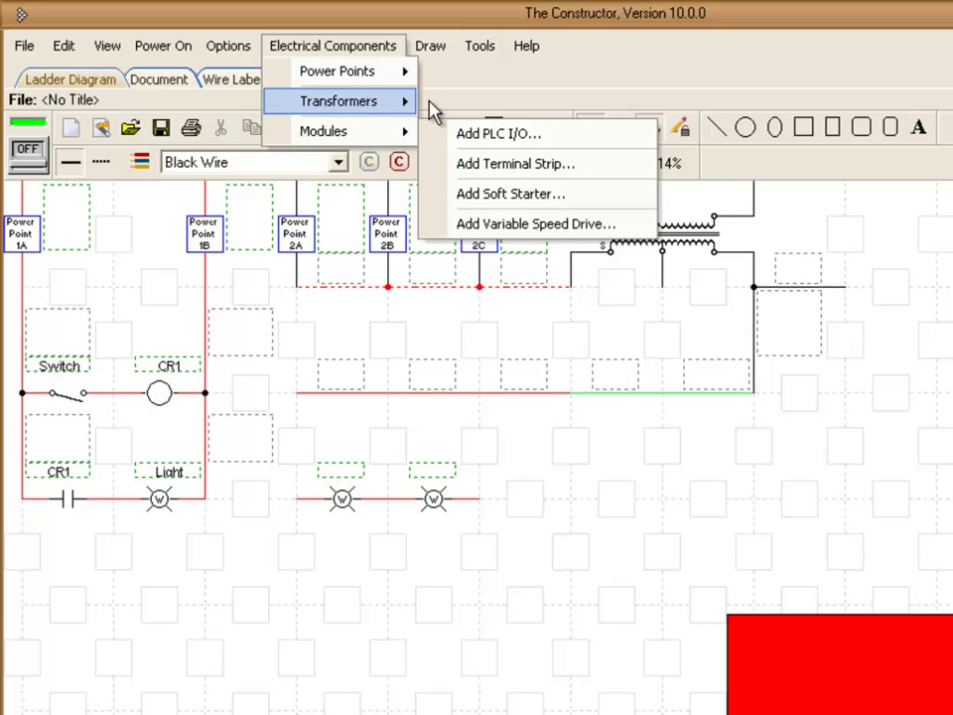
left_click(467, 80)
left_click(526, 48)
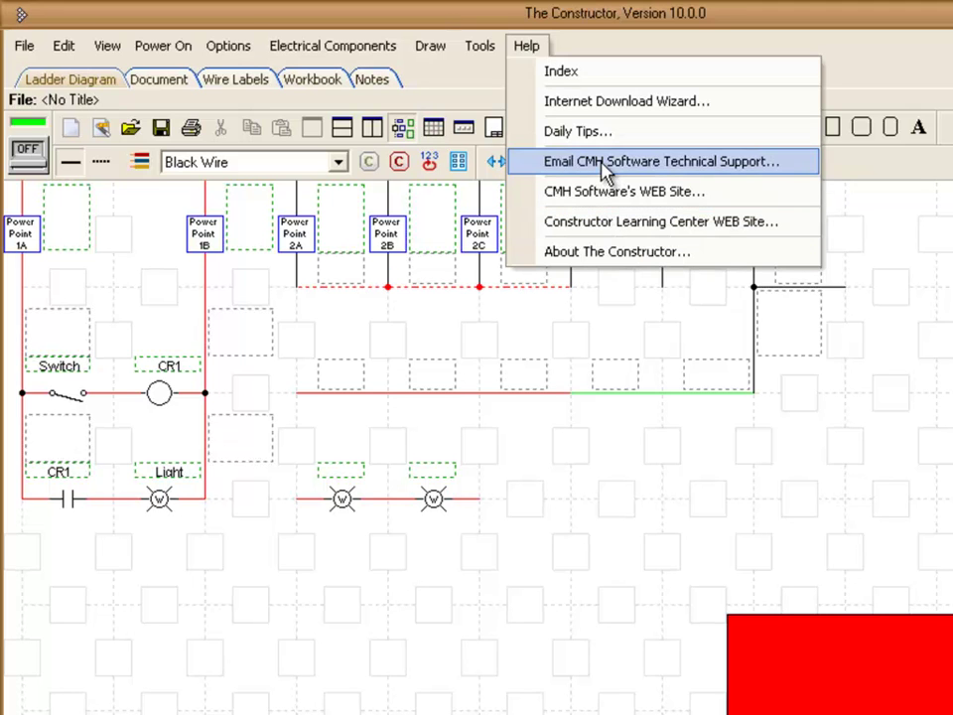
left_click(458, 84)
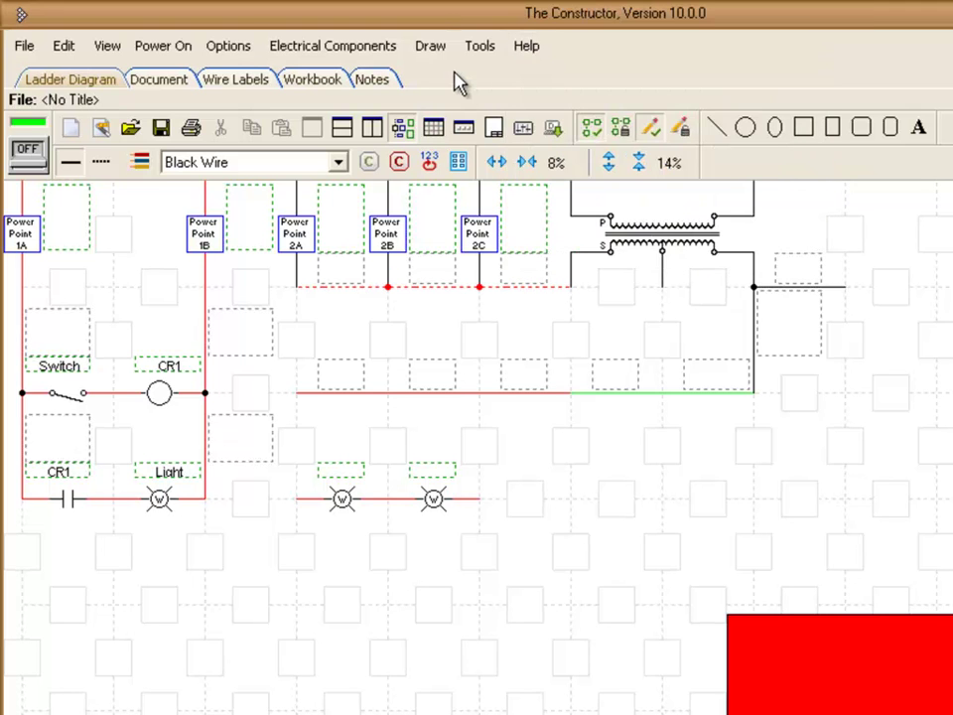
left_click(229, 48)
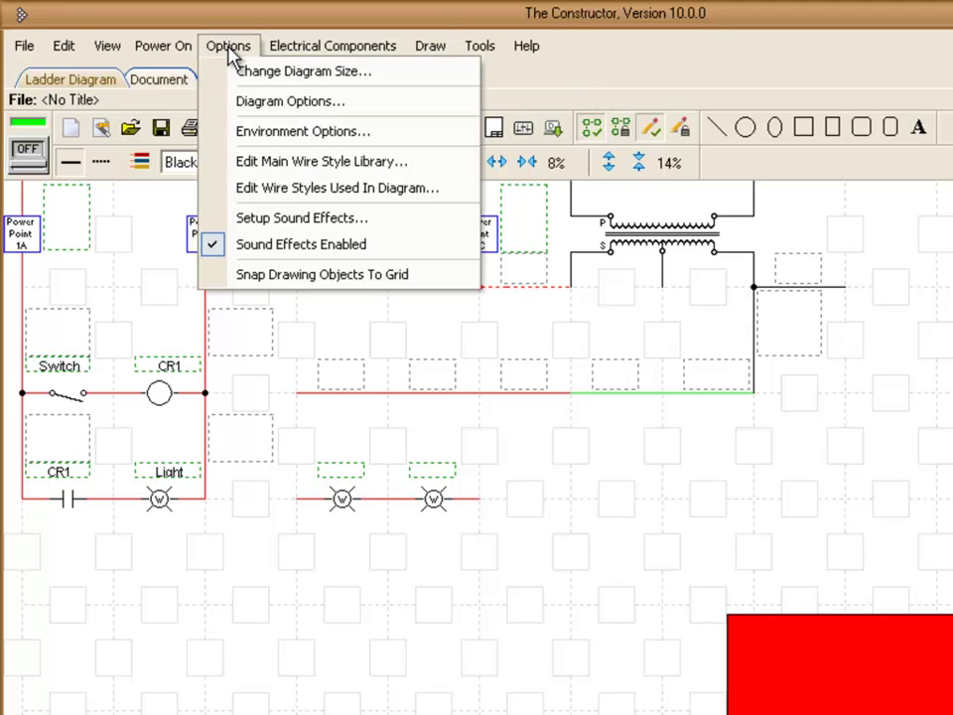
left_click(303, 132)
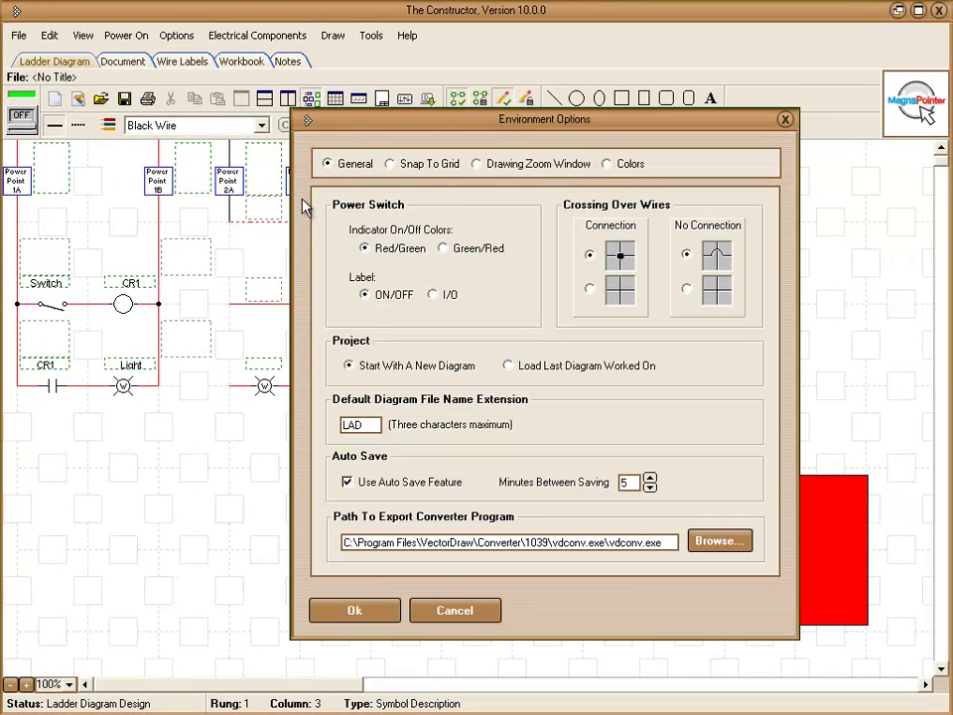
left_click(391, 165)
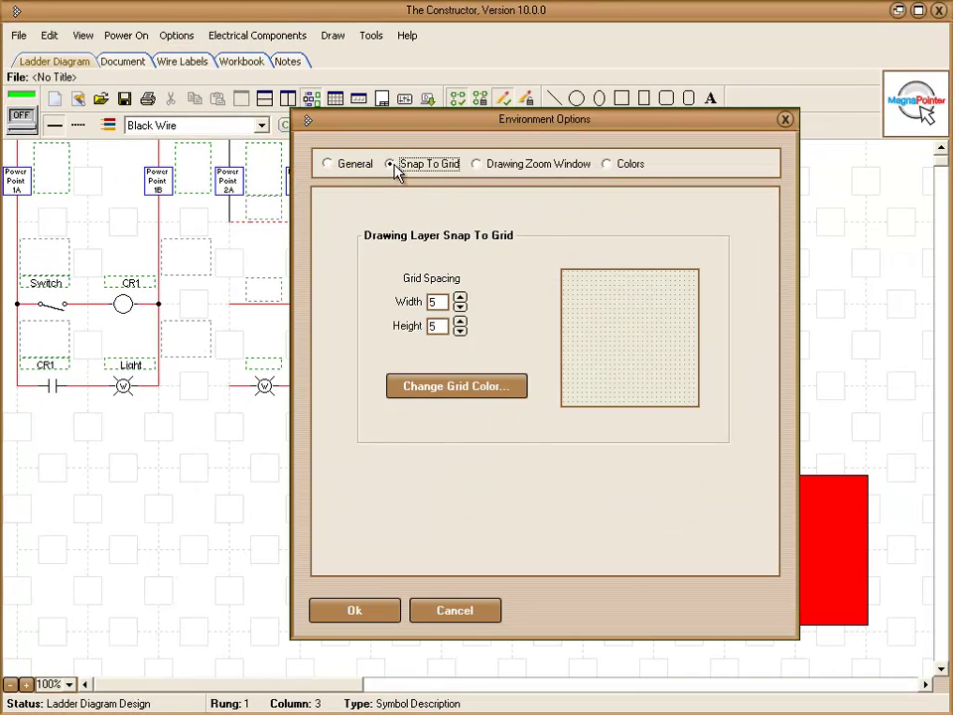
left_click(478, 166)
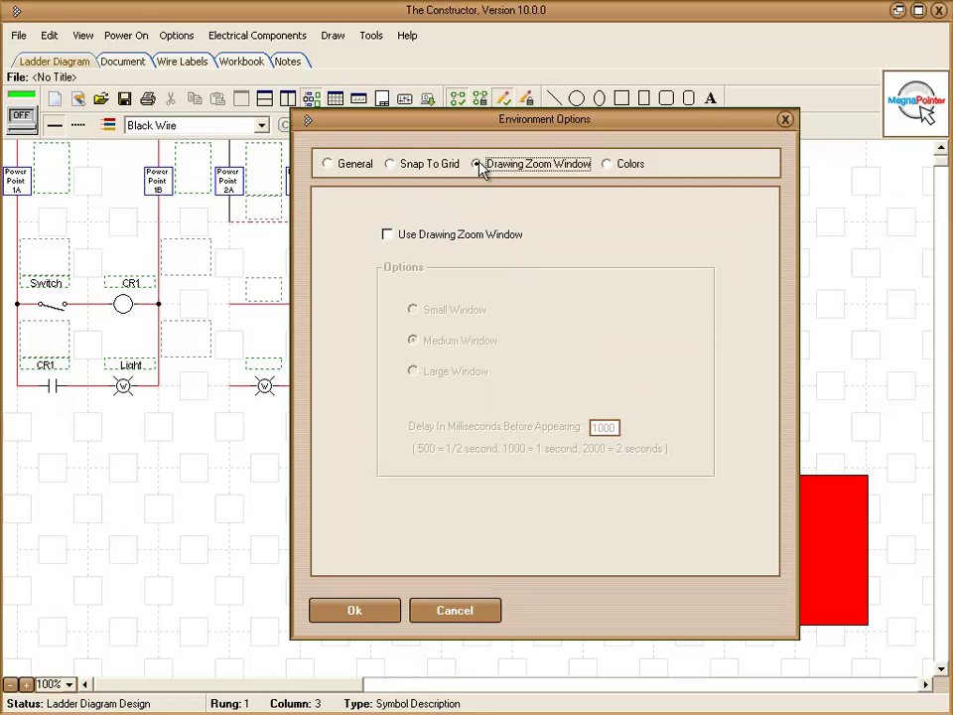
left_click(612, 167)
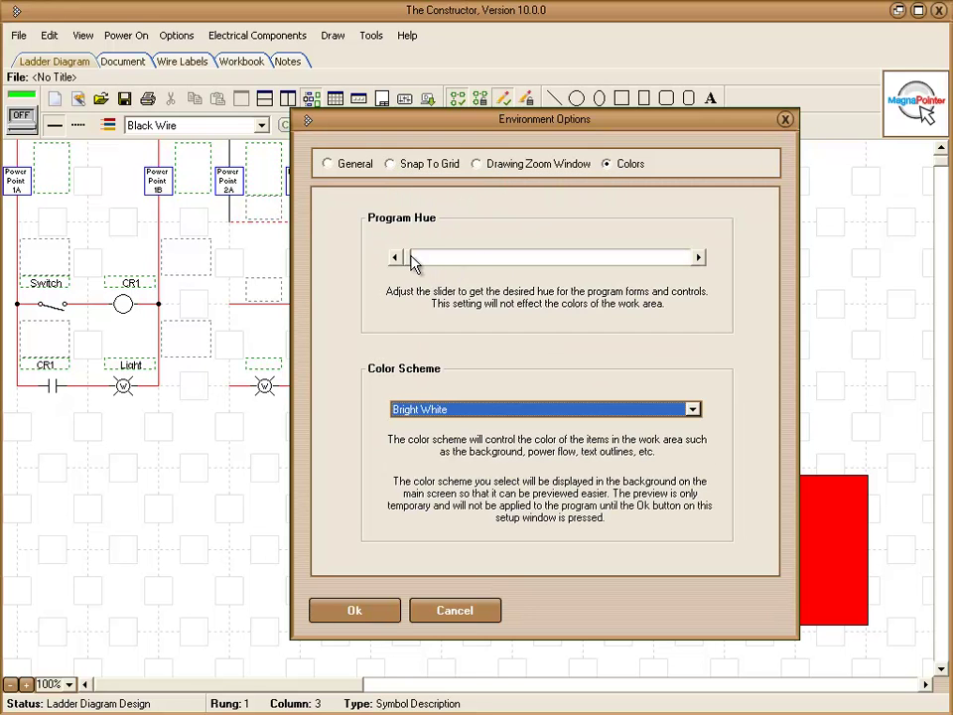
left_click_drag(425, 260, 405, 266)
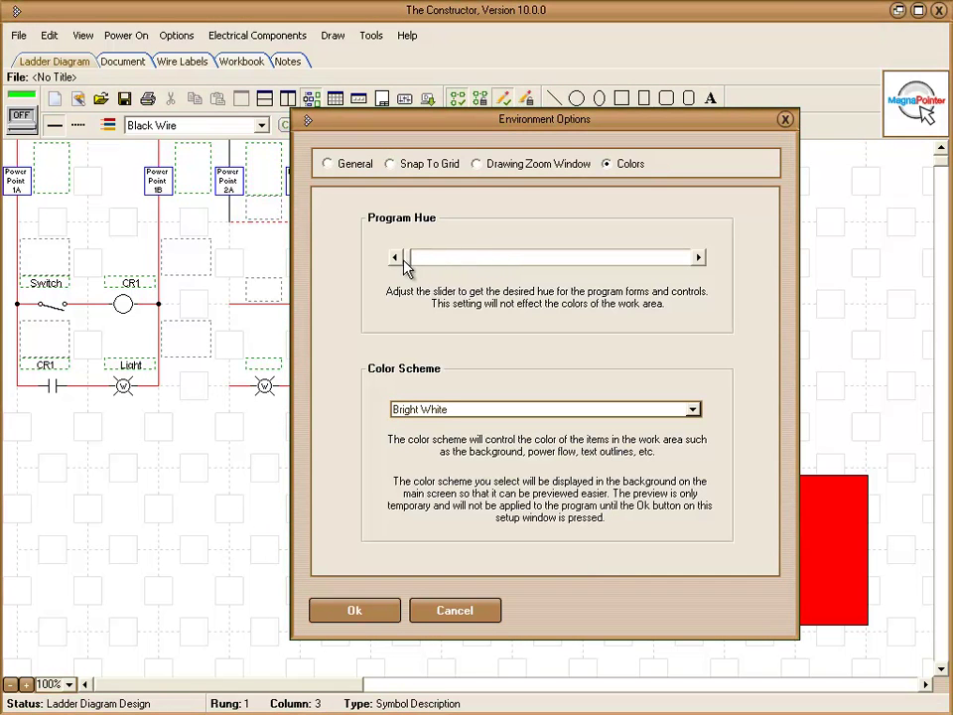
left_click(676, 410)
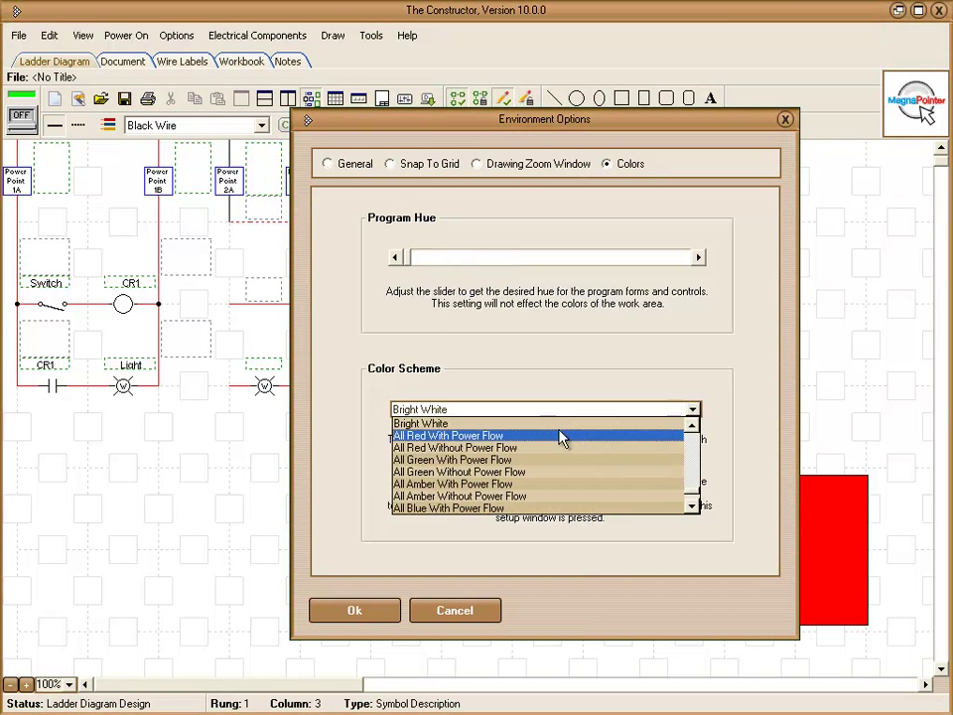
left_click(536, 437)
left_click(692, 410)
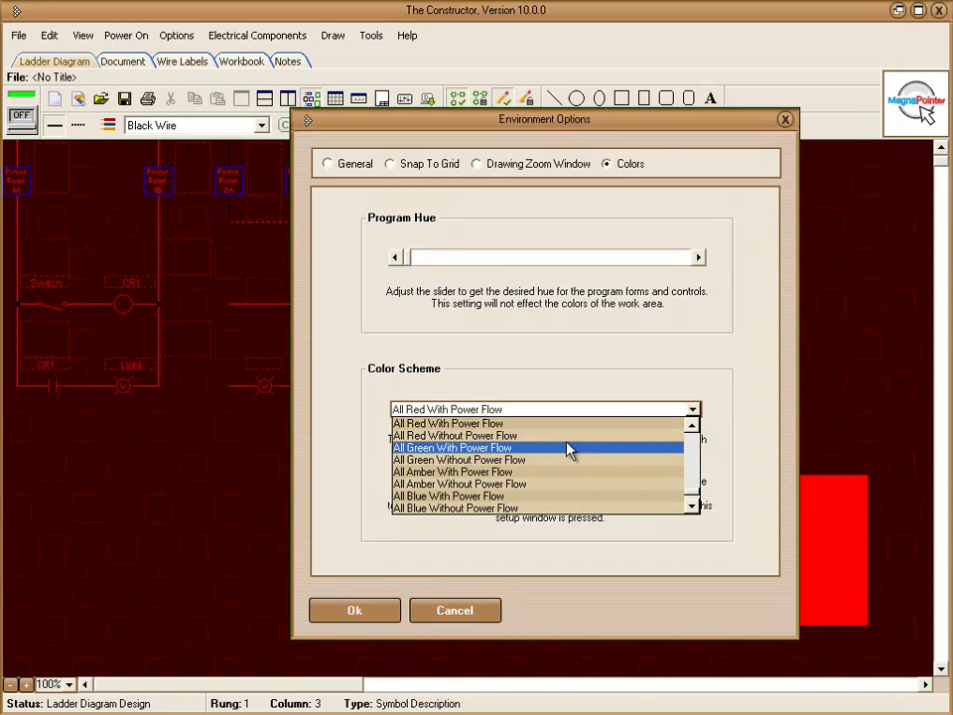
left_click(542, 449)
left_click(692, 410)
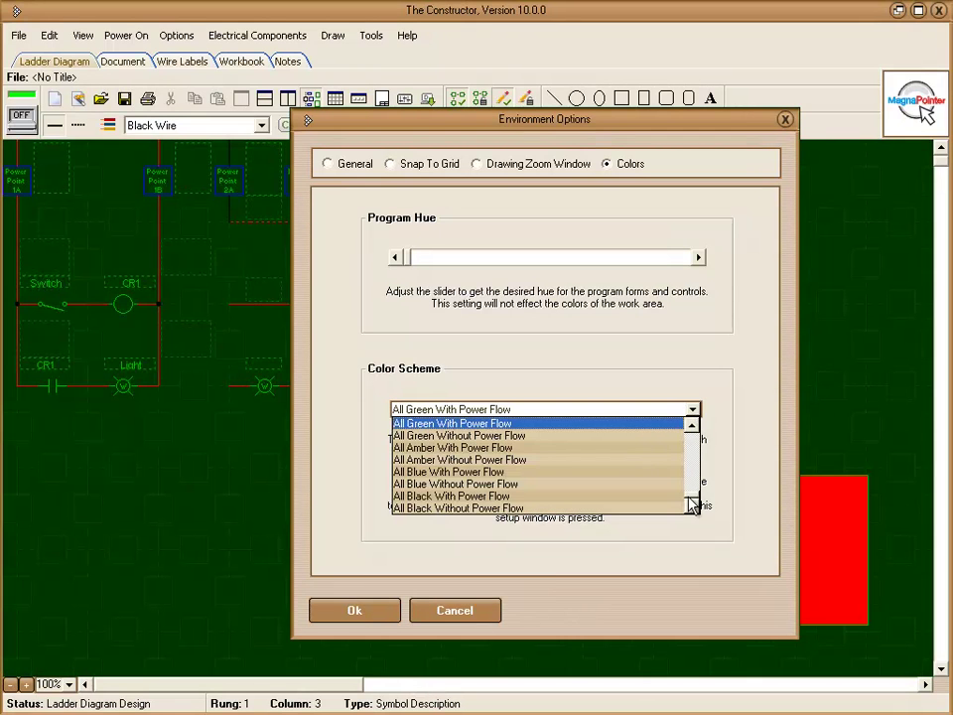
mouse_move(692, 504)
left_mouse_down()
mouse_move(692, 419)
mouse_move(692, 492)
left_mouse_up()
scroll(692, 488, "down", 1)
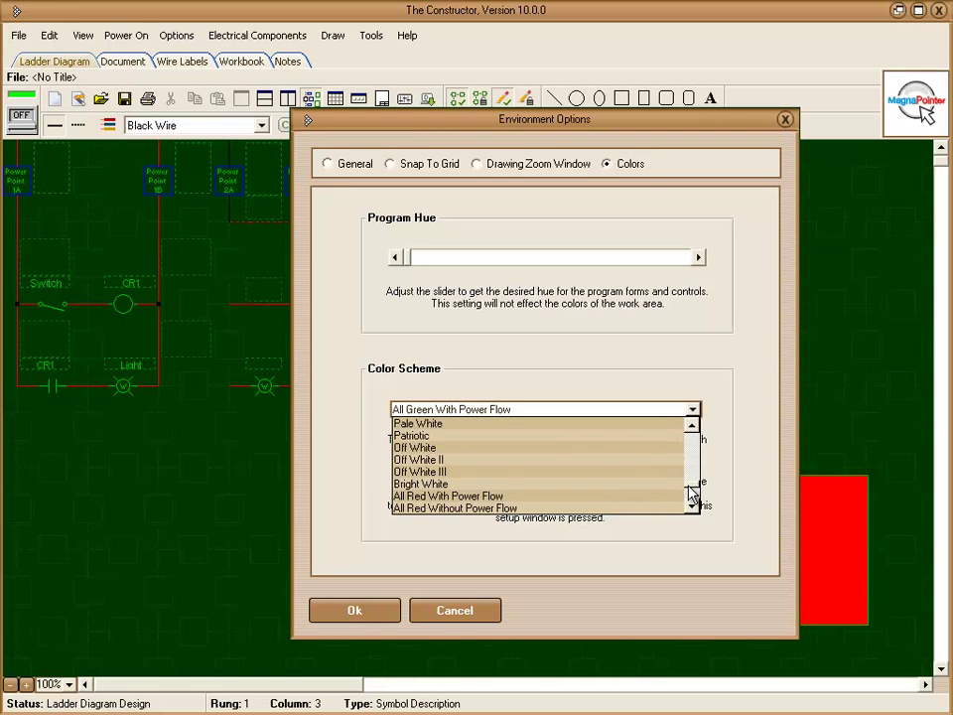
left_click(402, 484)
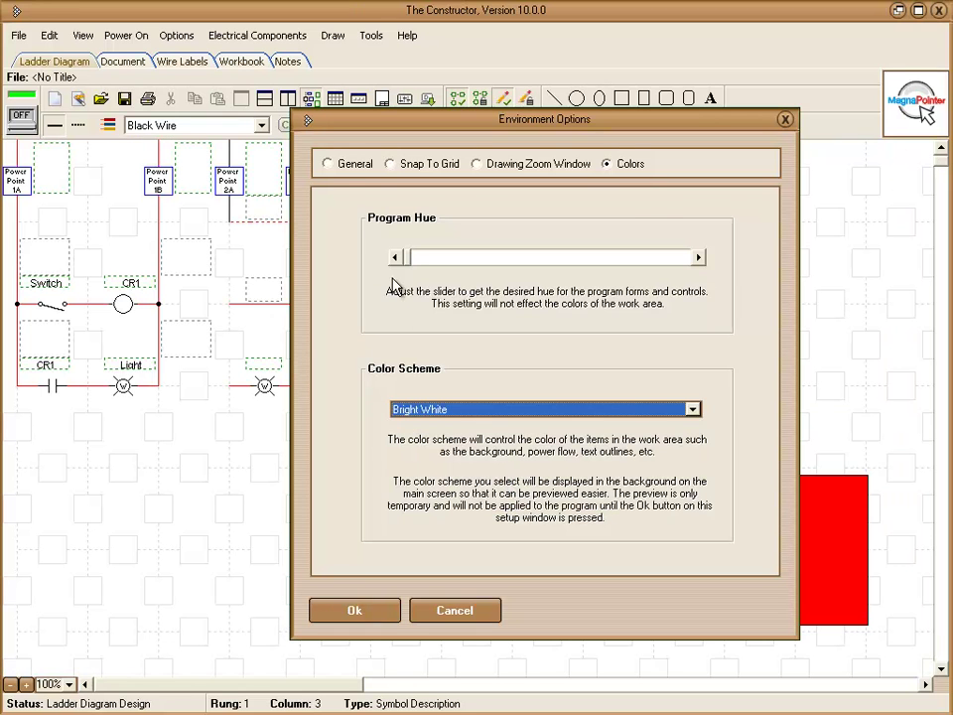
left_click(330, 165)
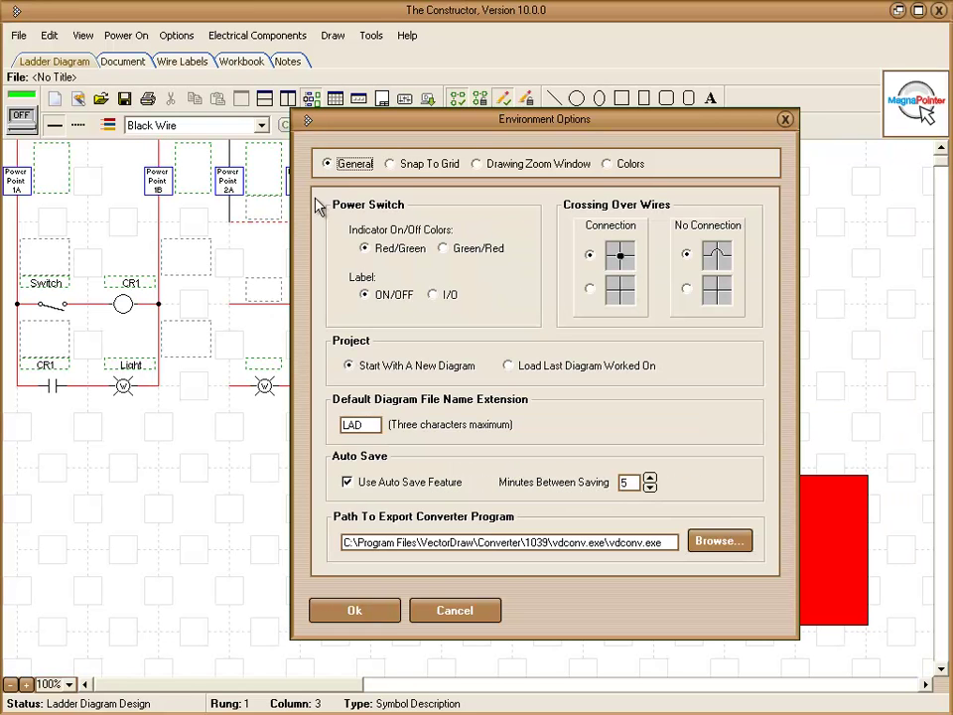
left_click(462, 612)
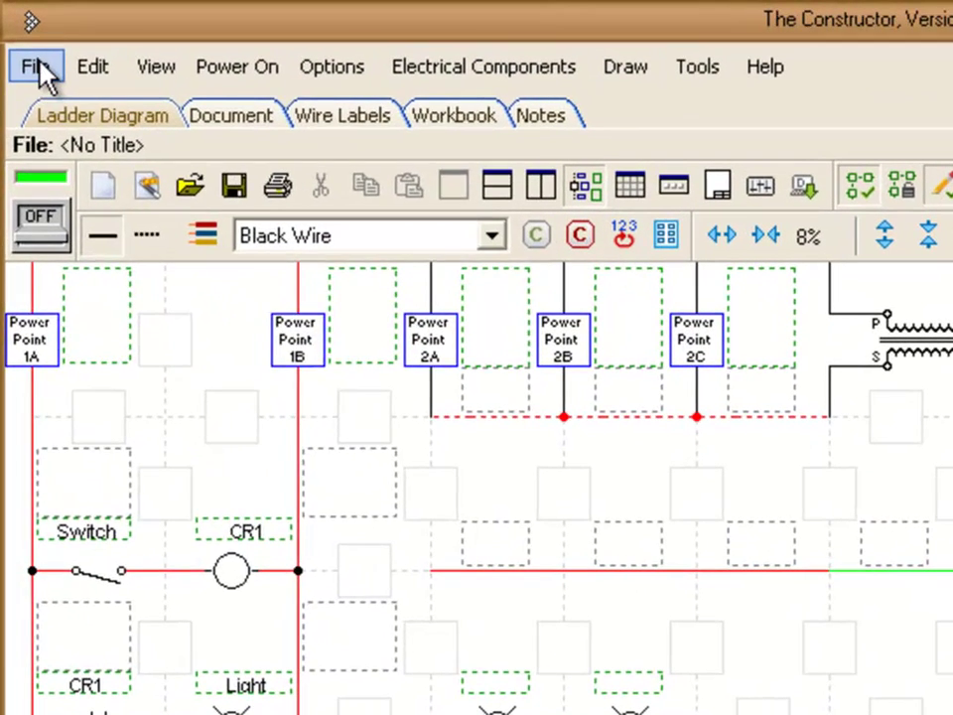
Open Alternating relays.LAD from Sample Ladder Diagrams without saving the current diagram
left_click(22, 40)
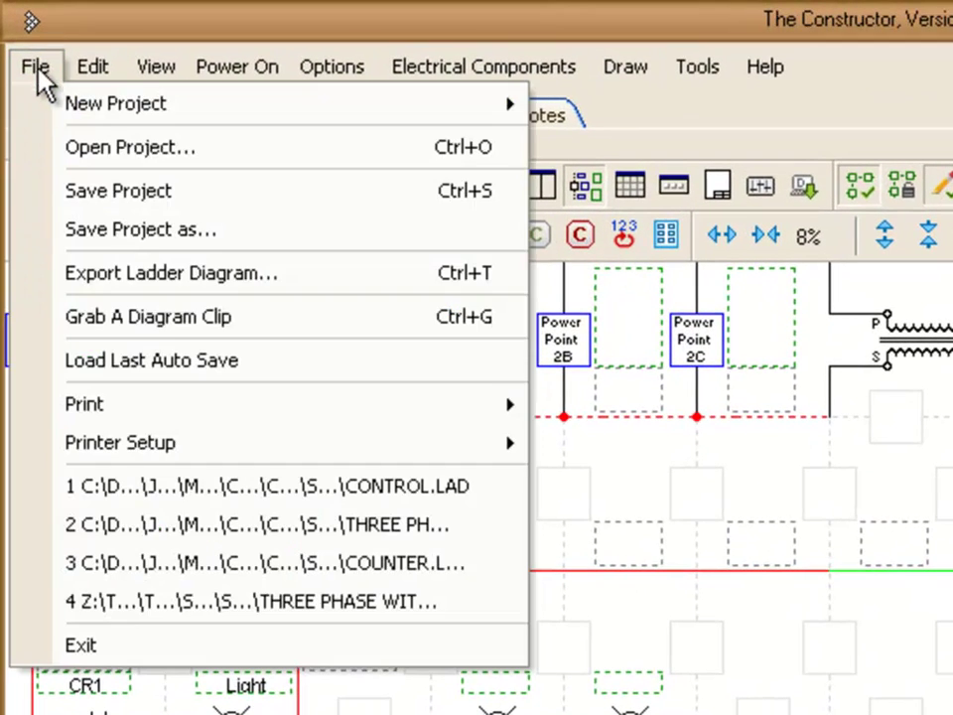
left_click(151, 151)
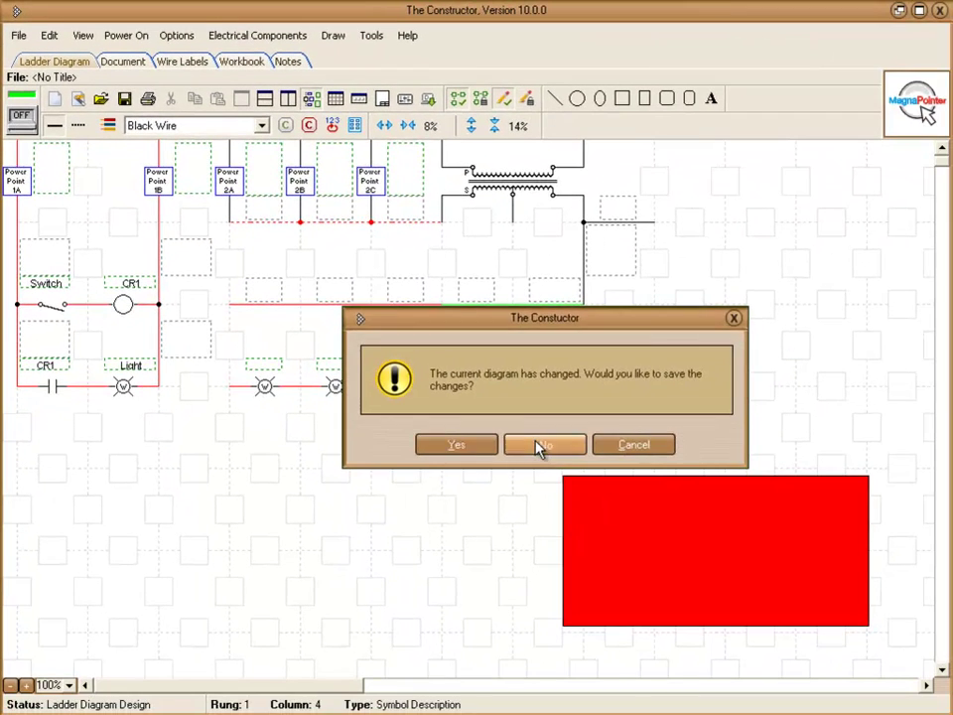
left_click(692, 572)
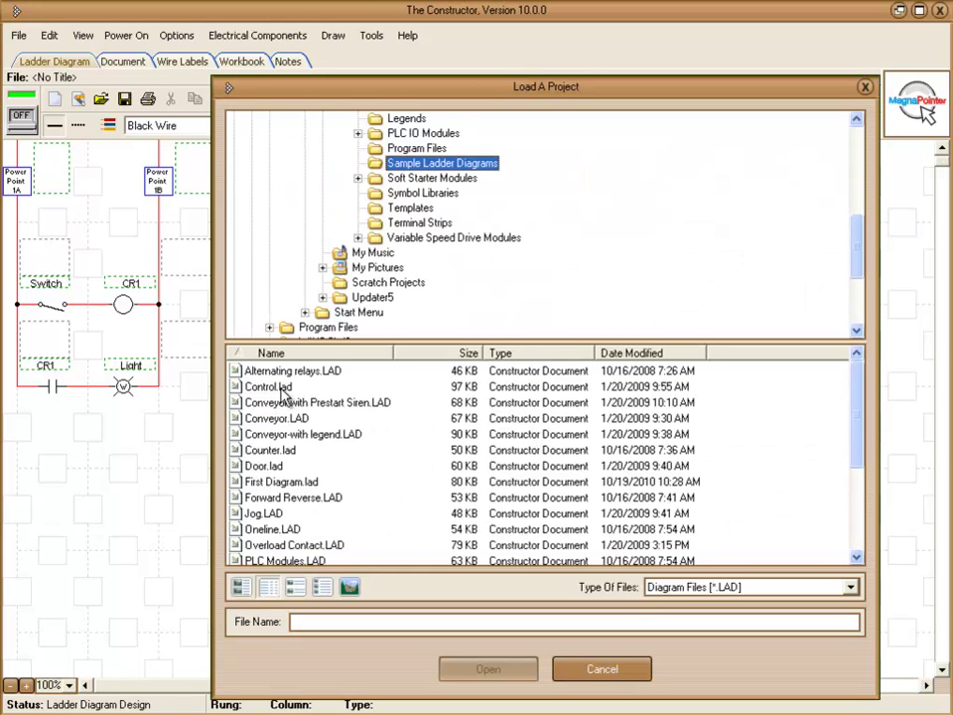
left_click(277, 374)
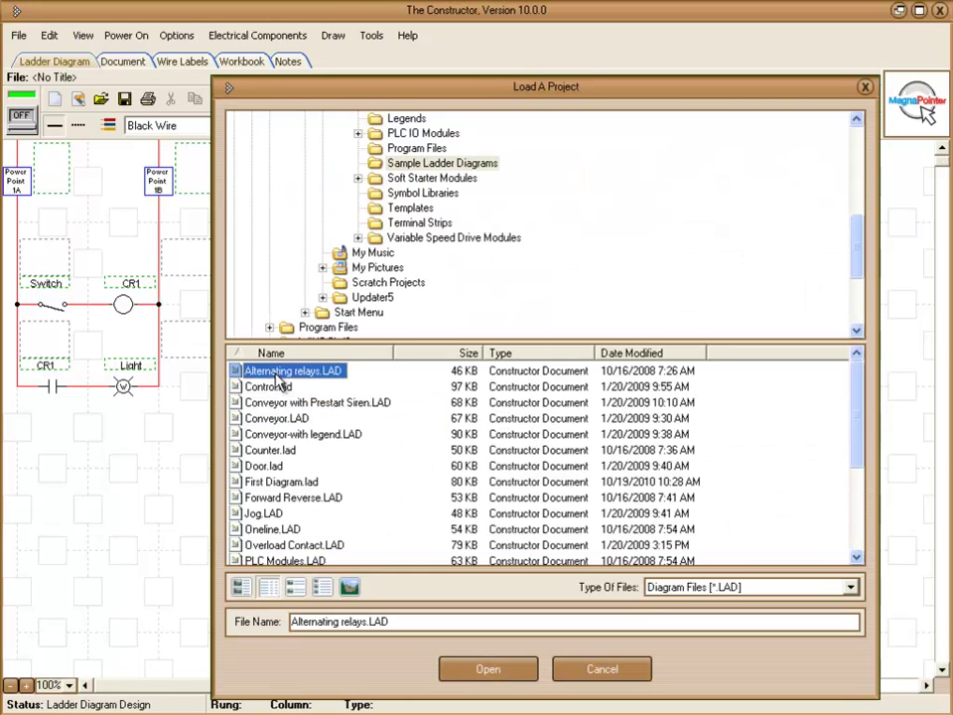
left_click(502, 672)
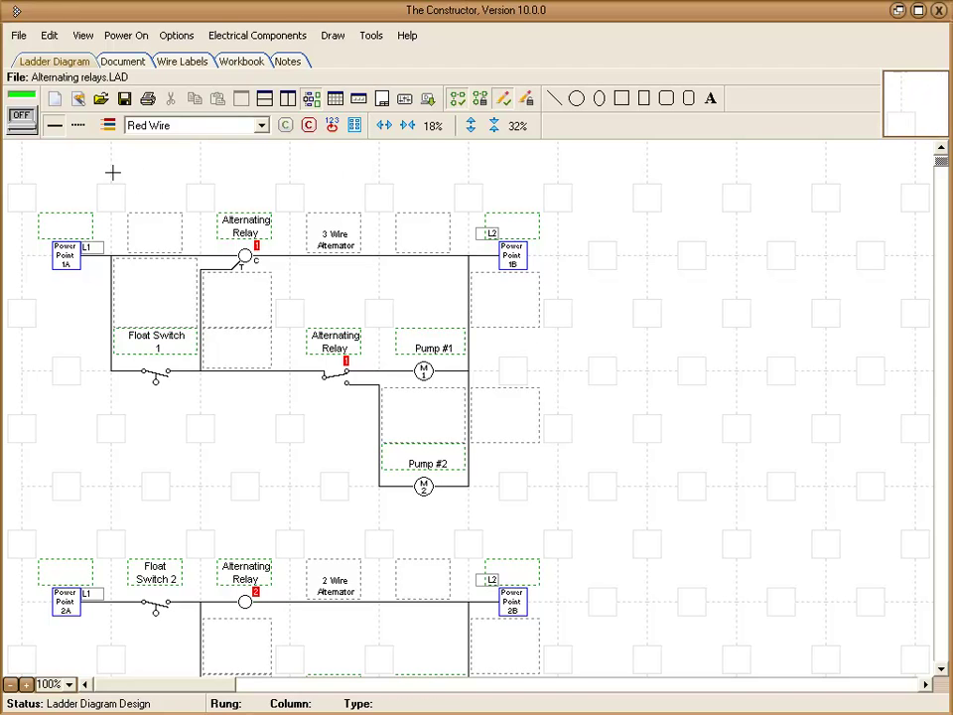
Power on, close then reopen Float Switch 1 to run and stop Pump #1, then power off
left_click(21, 119)
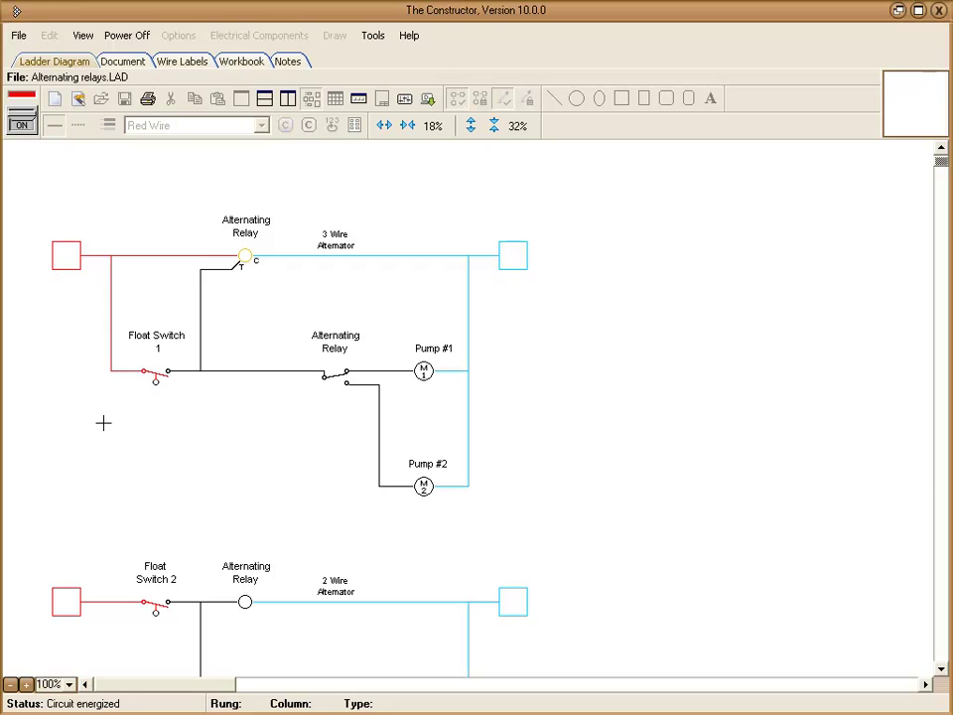
left_click(155, 373)
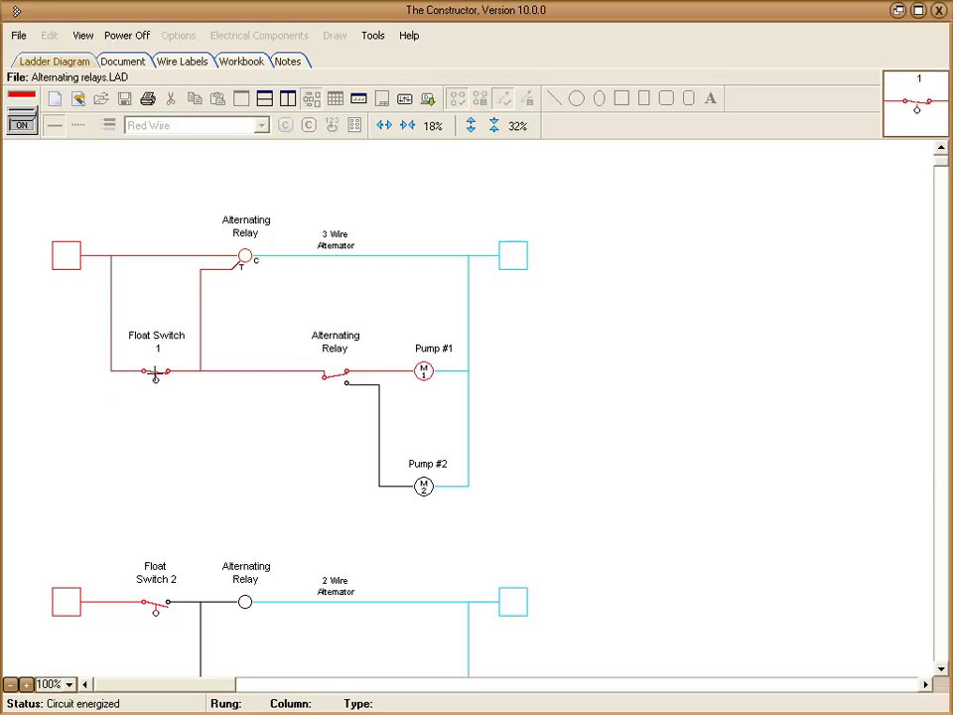
left_click(155, 373)
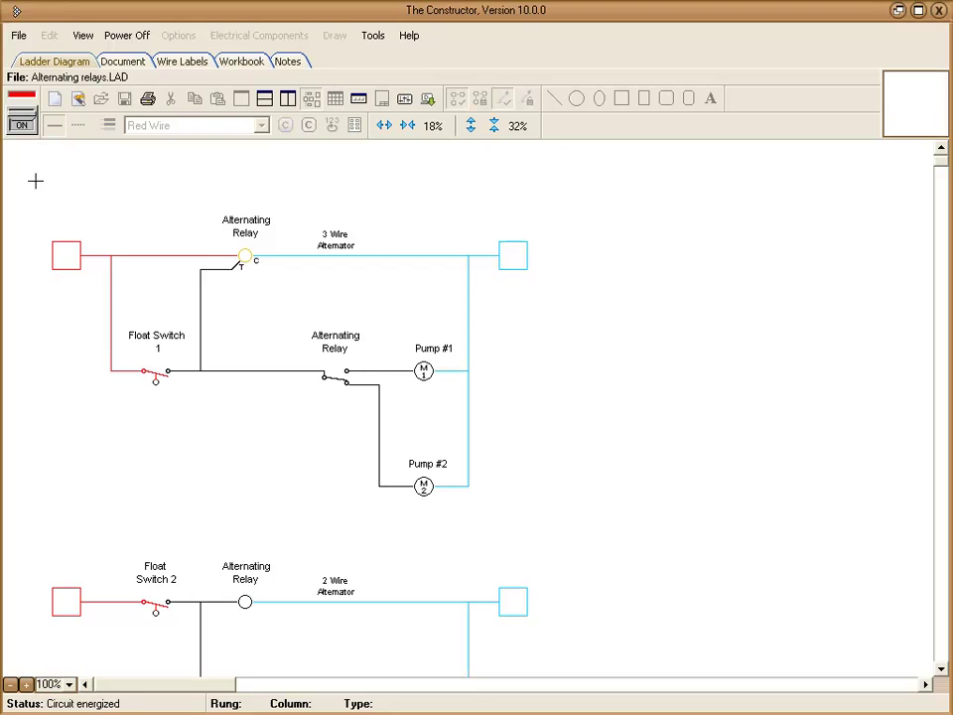
left_click(22, 124)
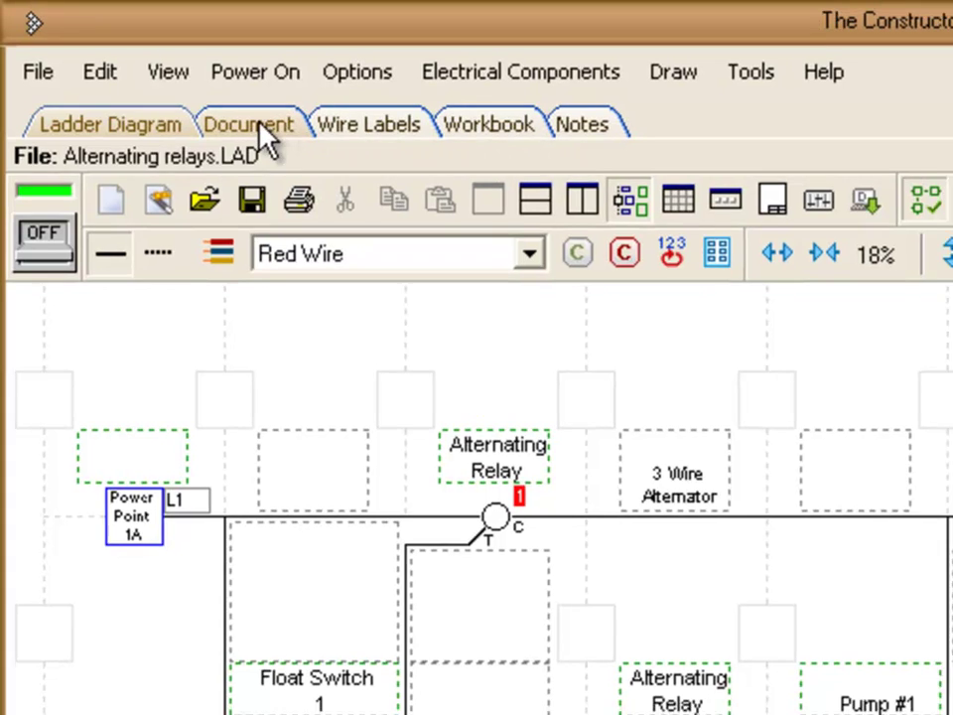
Step through the Document and Wire Labels pages to the Alternating Relays.LAD workbook
left_click(261, 126)
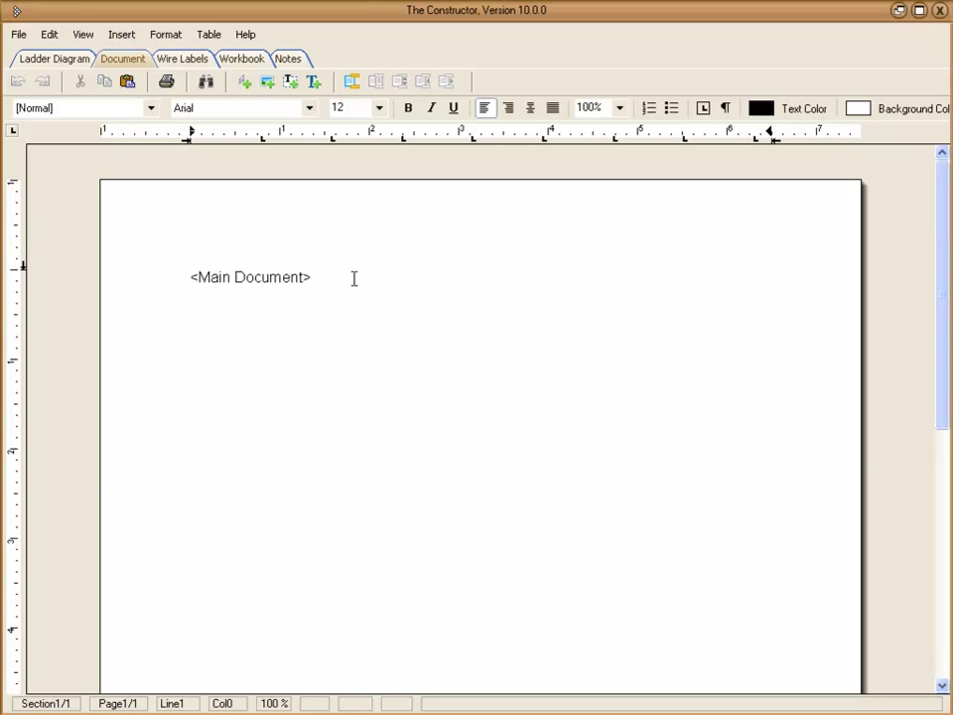
left_click(184, 60)
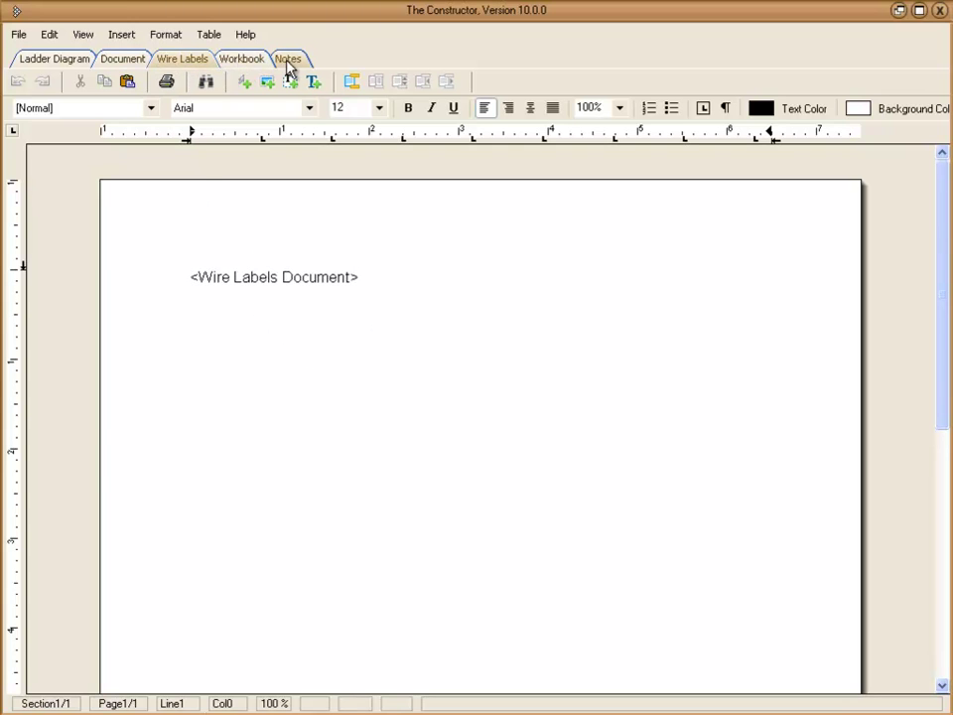
left_click(250, 61)
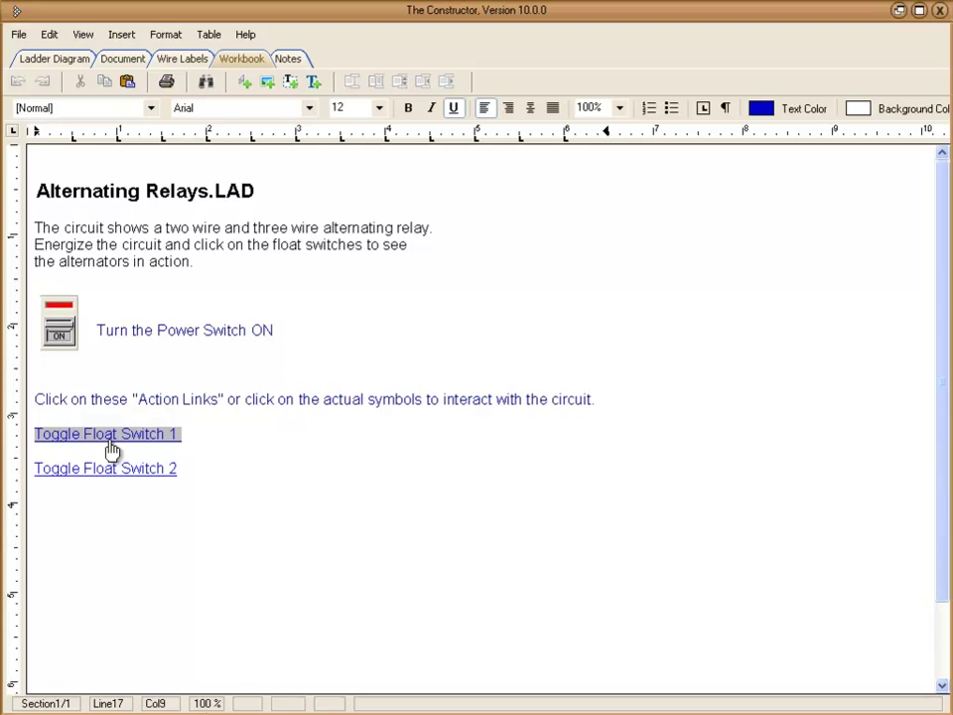
Split the screen with the workbook, toggle Float Switches 2 and 1 under power, then power off
left_click(60, 60)
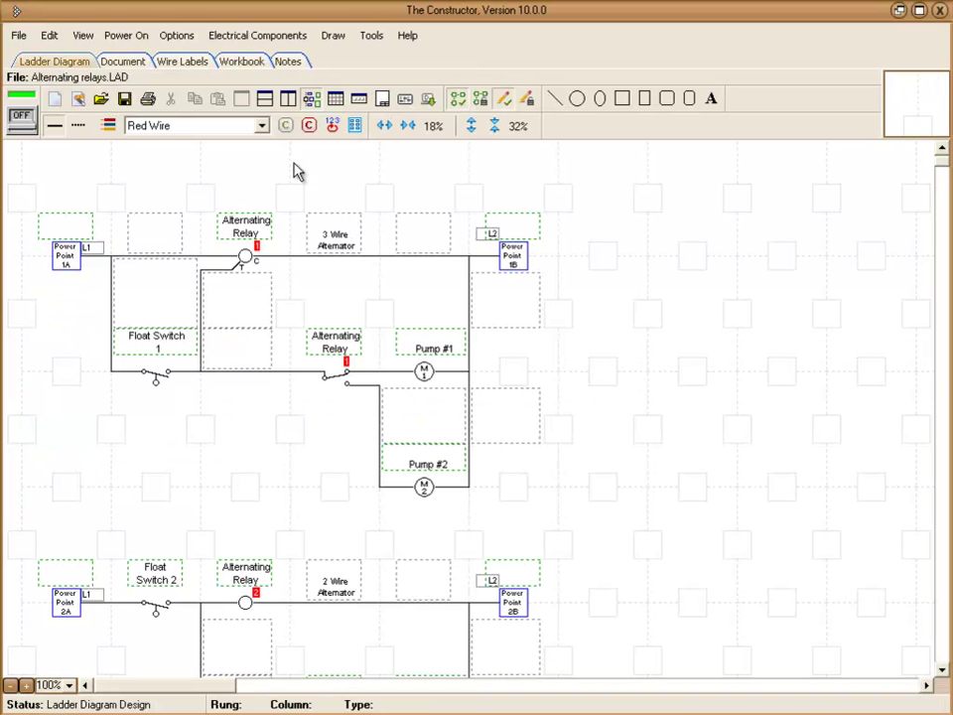
left_click(289, 103)
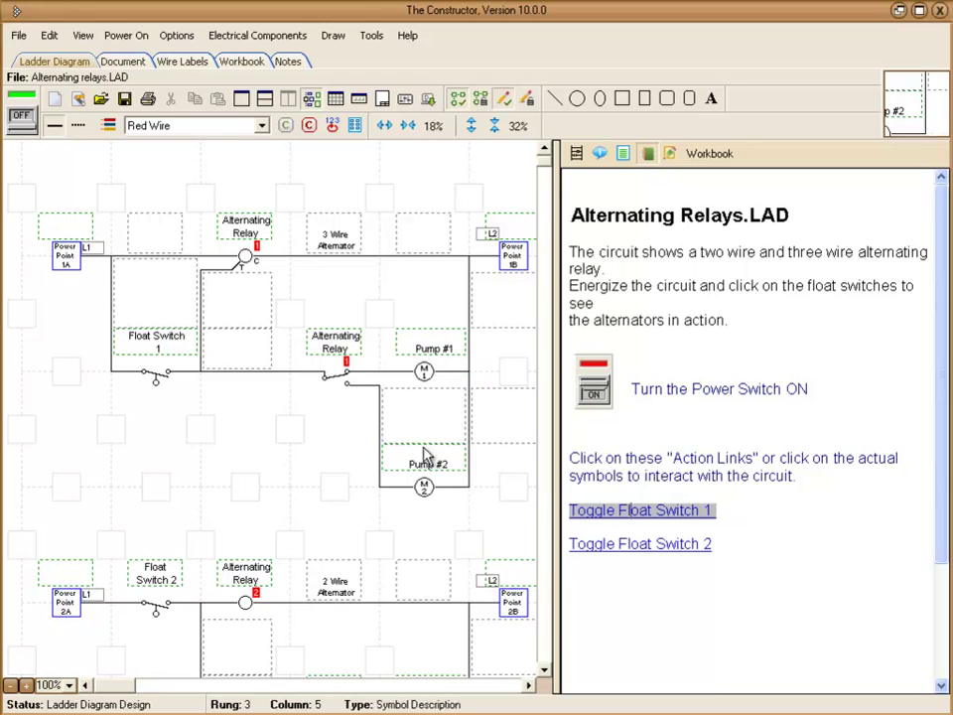
left_click(21, 118)
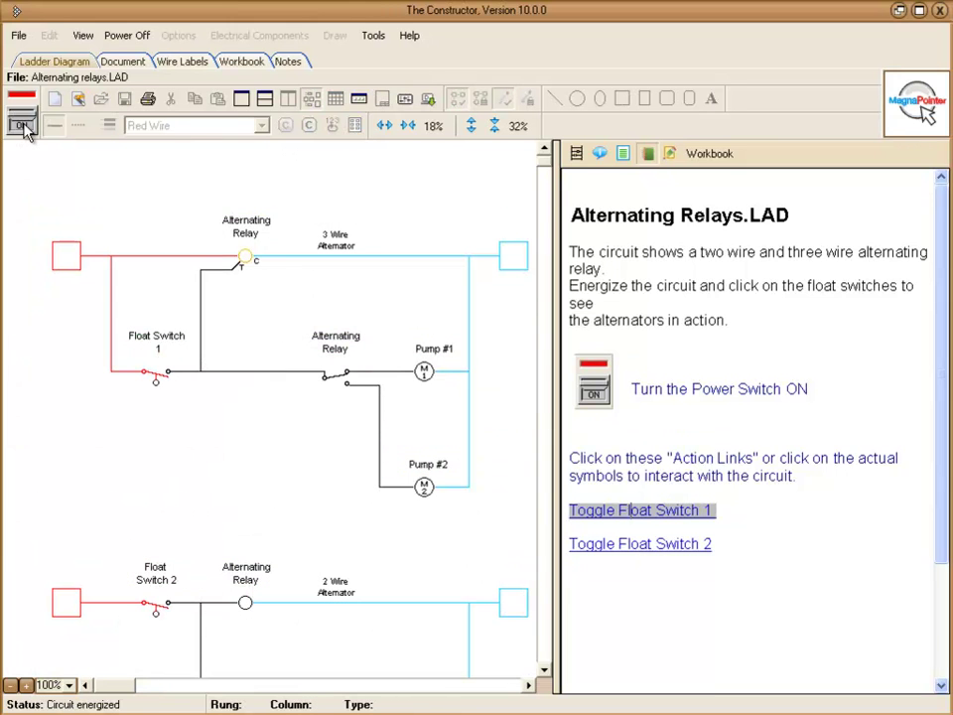
left_click(646, 546)
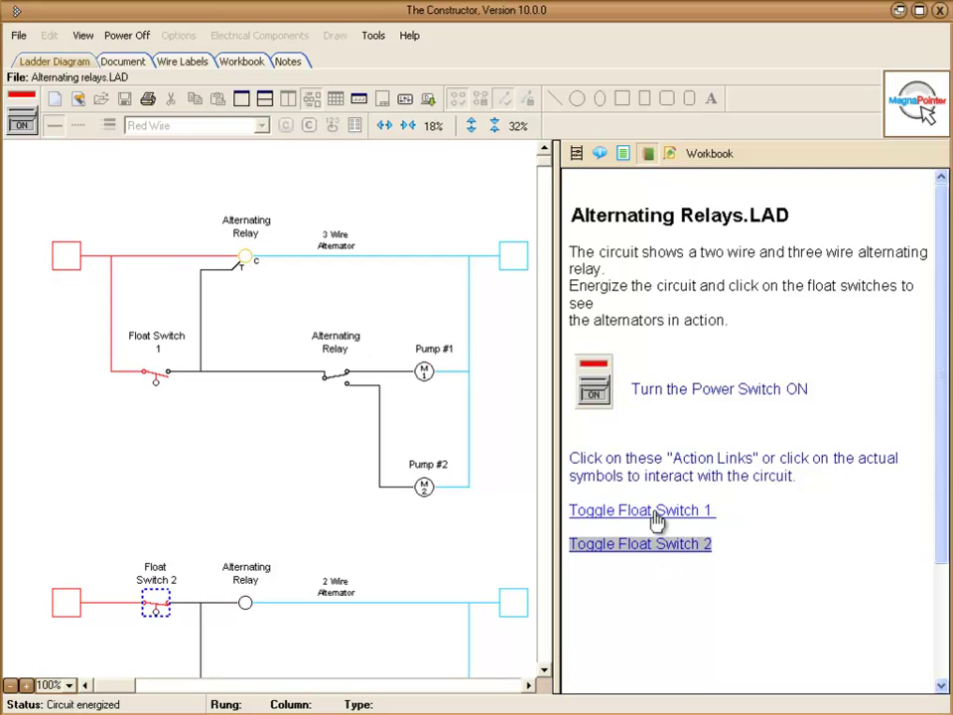
left_click(662, 518)
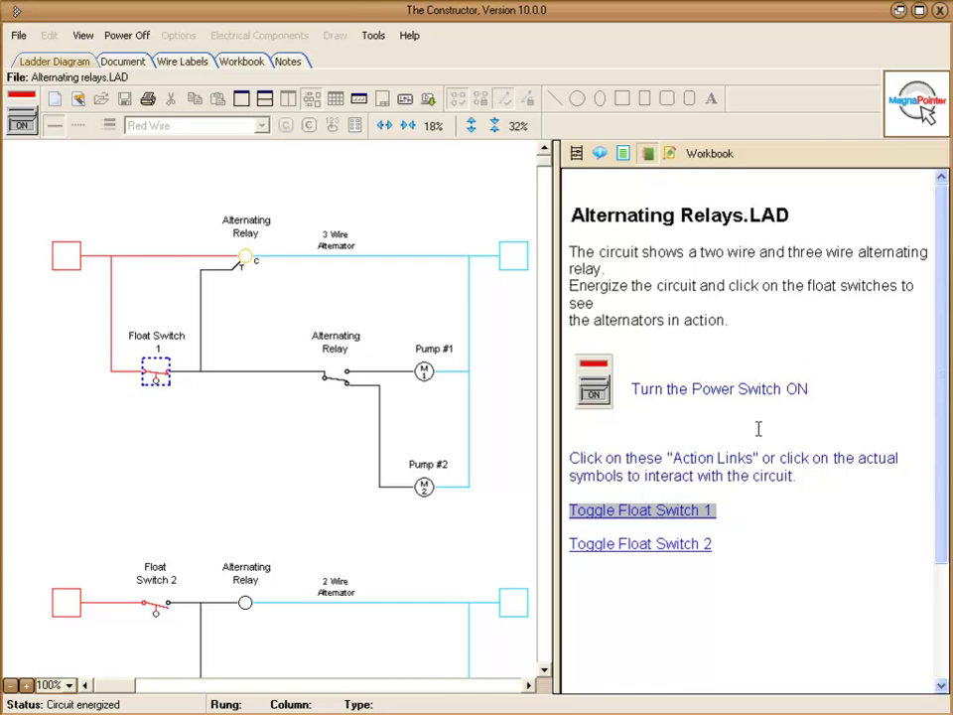
left_click(643, 255)
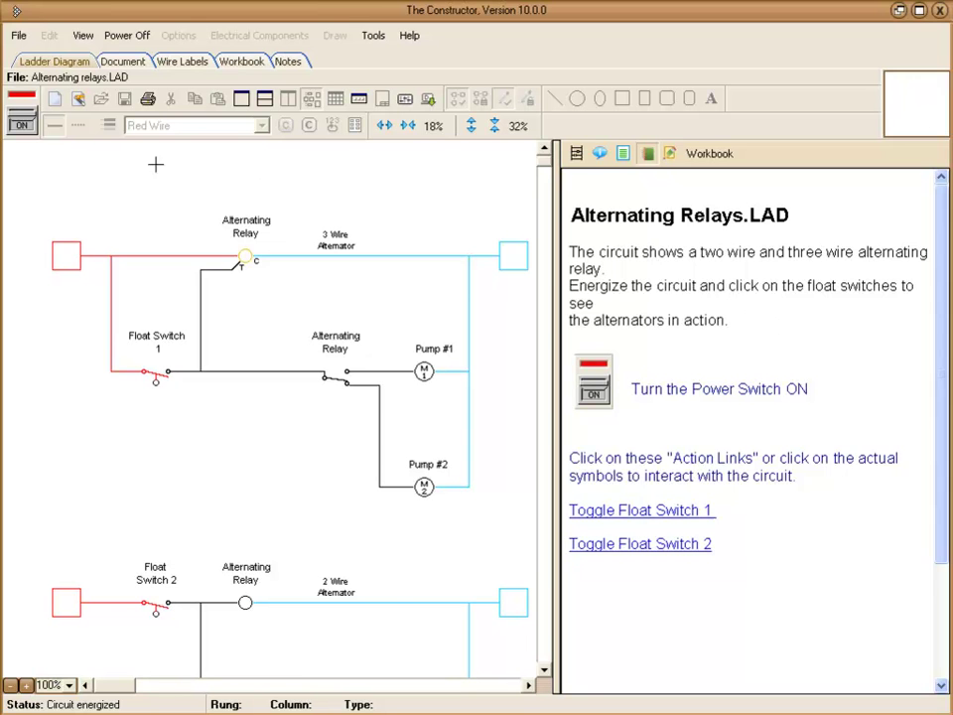
left_click(21, 124)
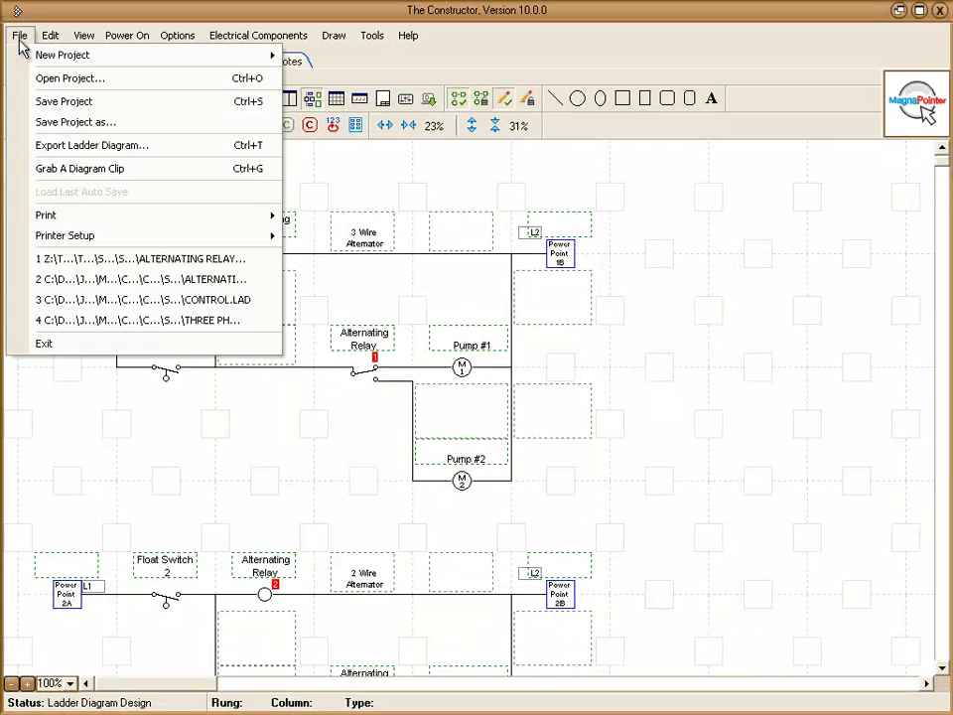
left_click(83, 145)
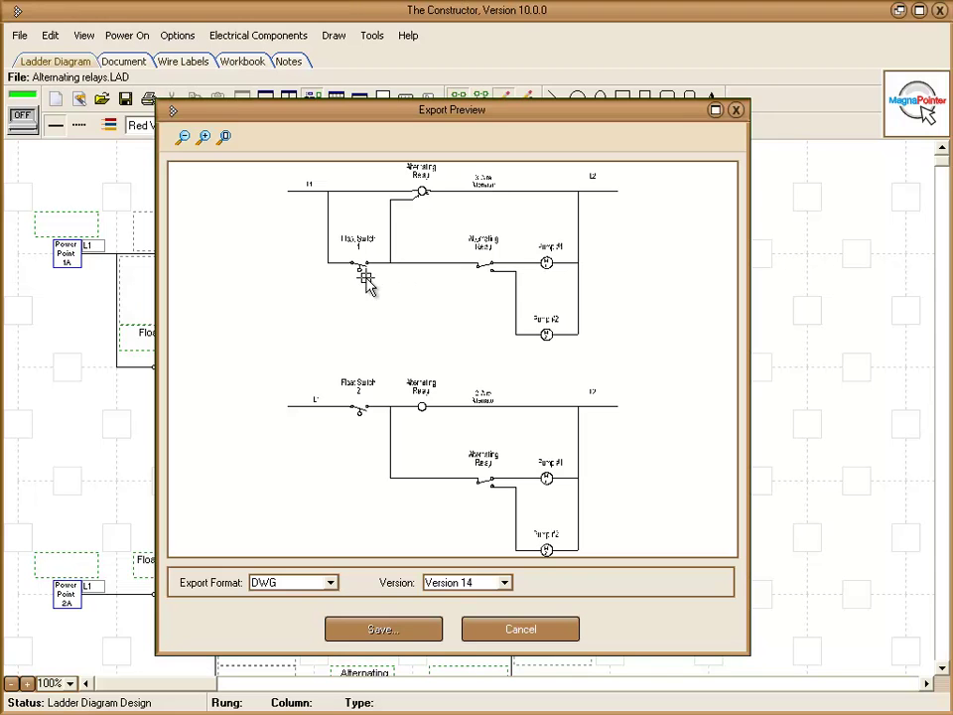
left_click(203, 138)
left_click(204, 137)
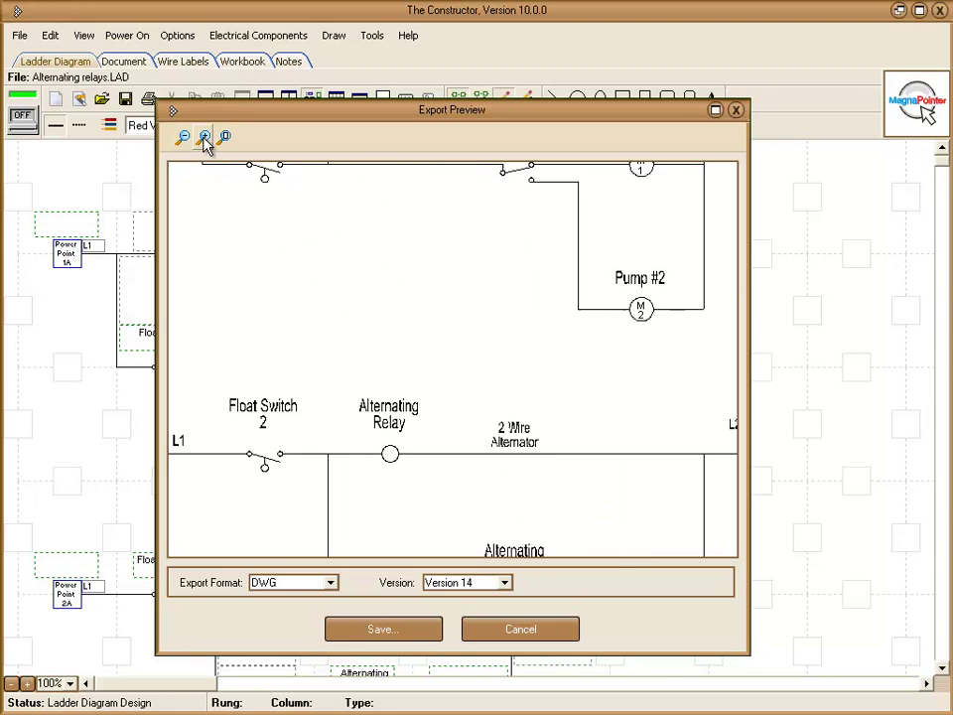
left_click(203, 137)
left_click_drag(490, 230, 415, 508)
left_click_drag(383, 224, 473, 296)
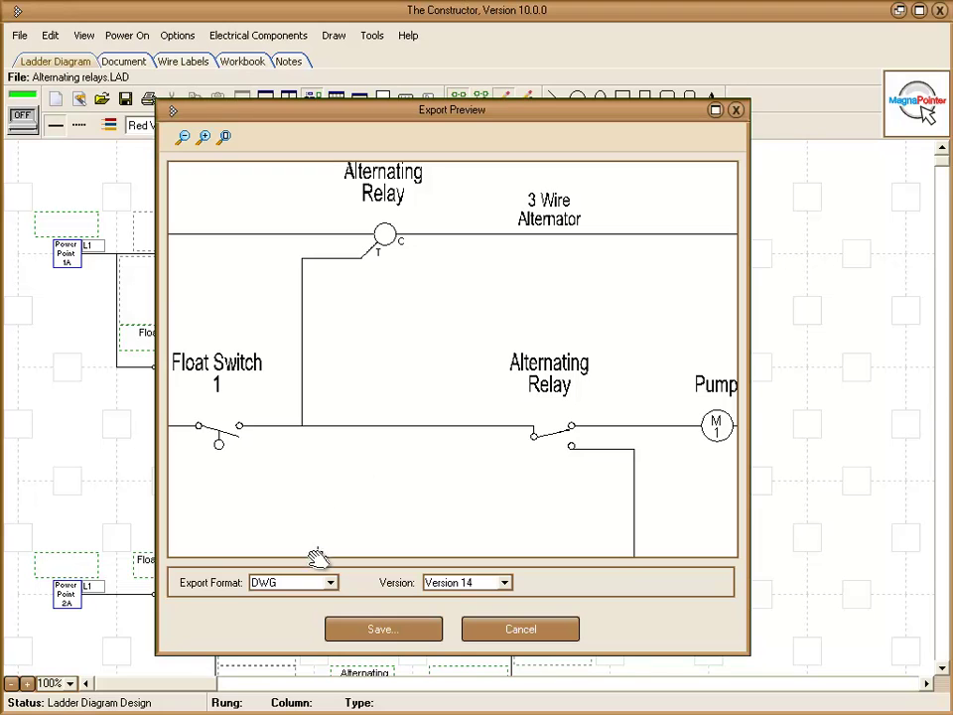
left_click(332, 583)
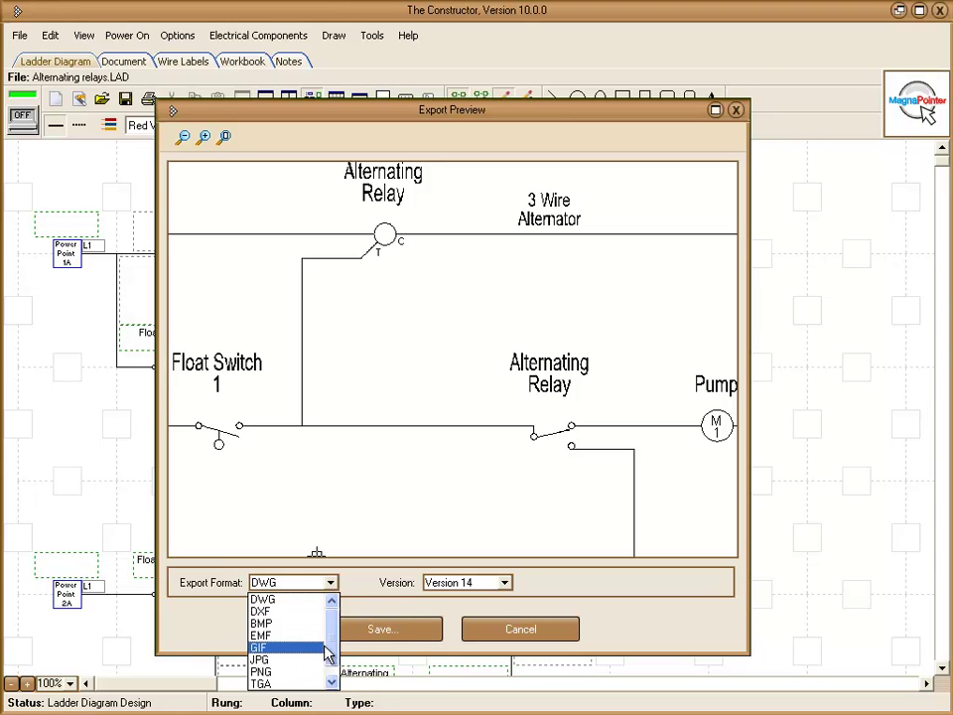
left_click(407, 606)
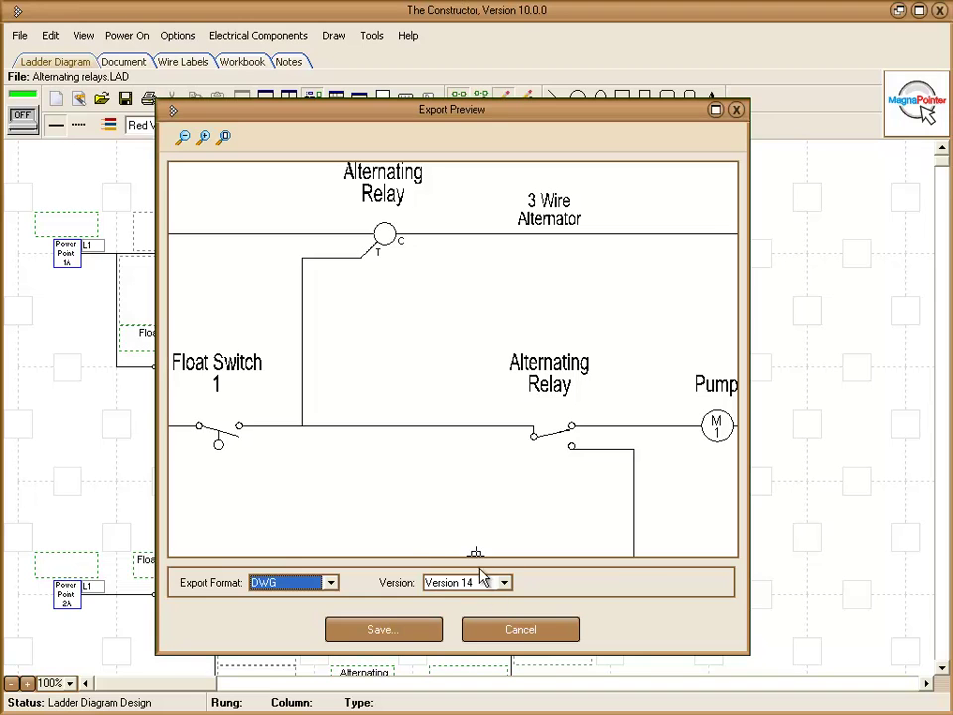
left_click(517, 630)
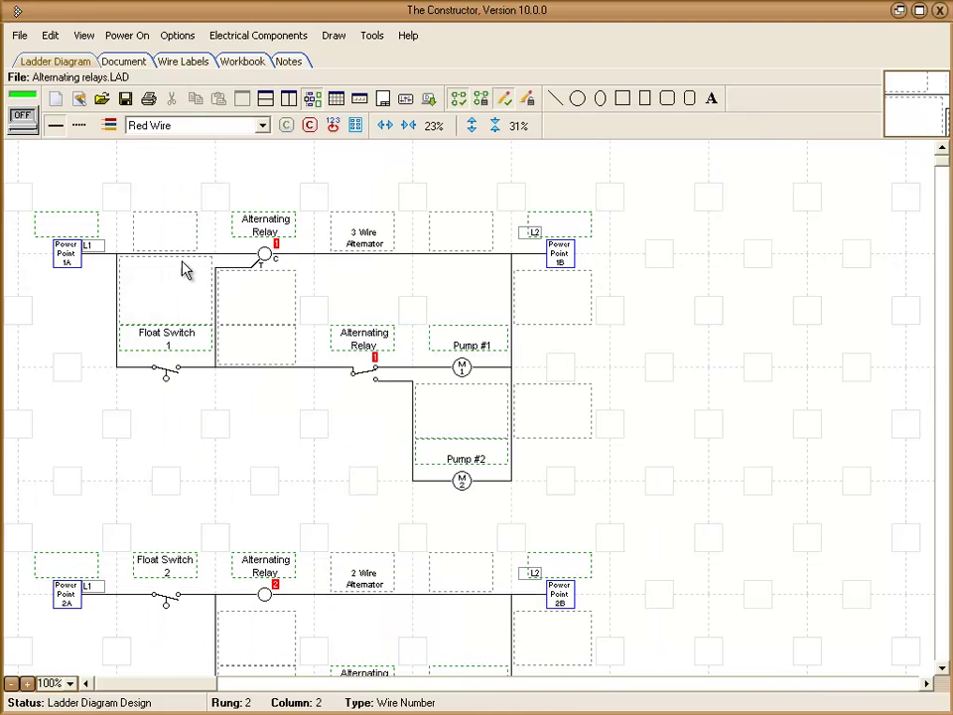
Bring up the Print The Diagram preview for the ladder diagram
left_click(21, 37)
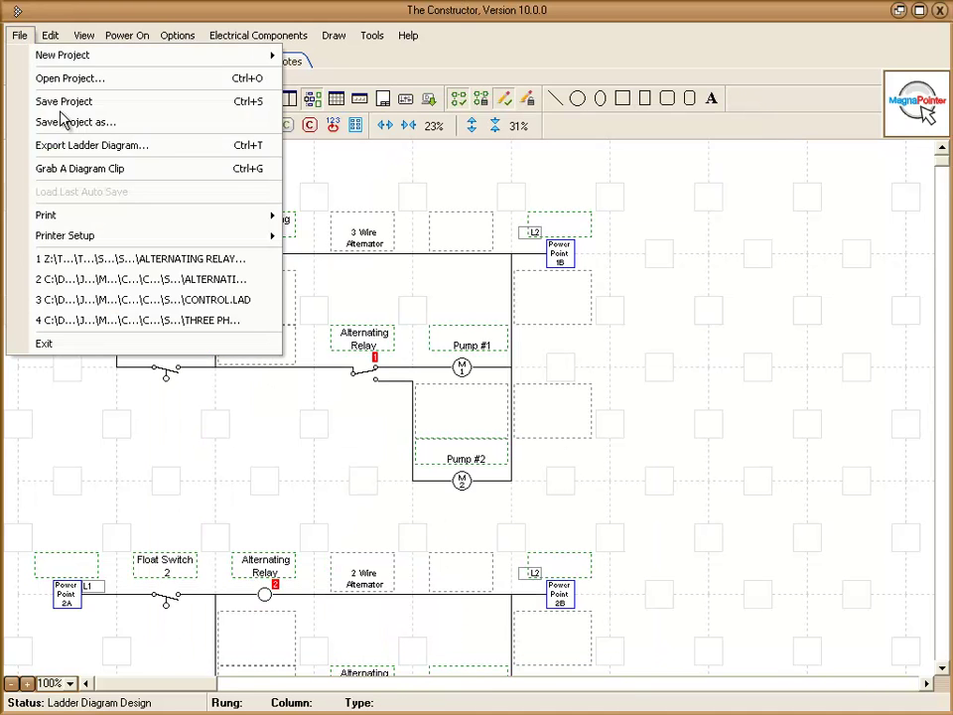
mouse_move(137, 217)
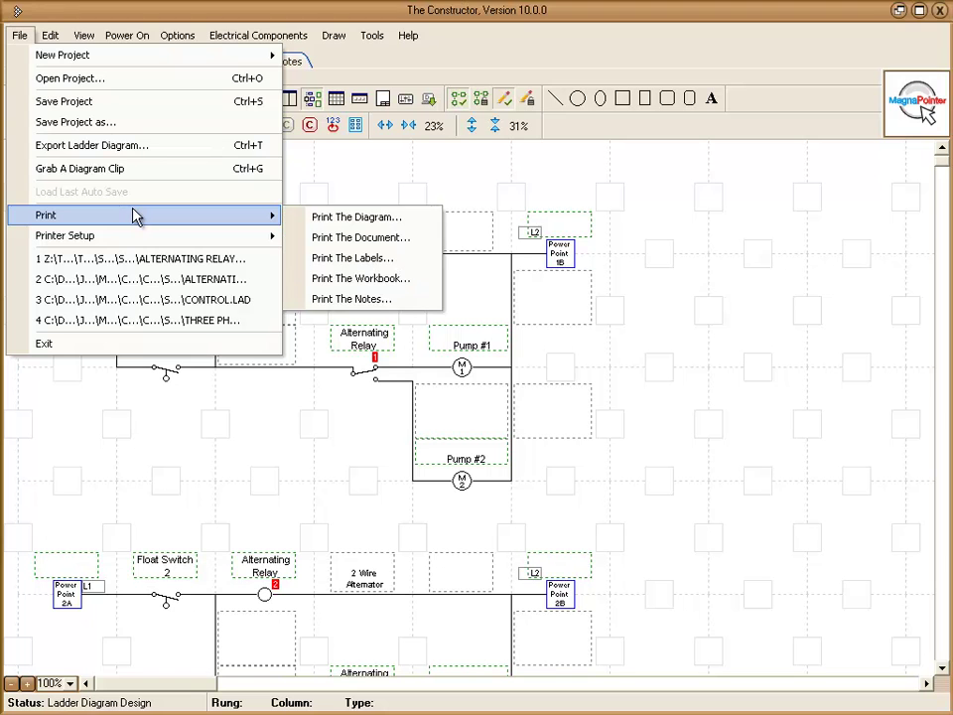
left_click(327, 219)
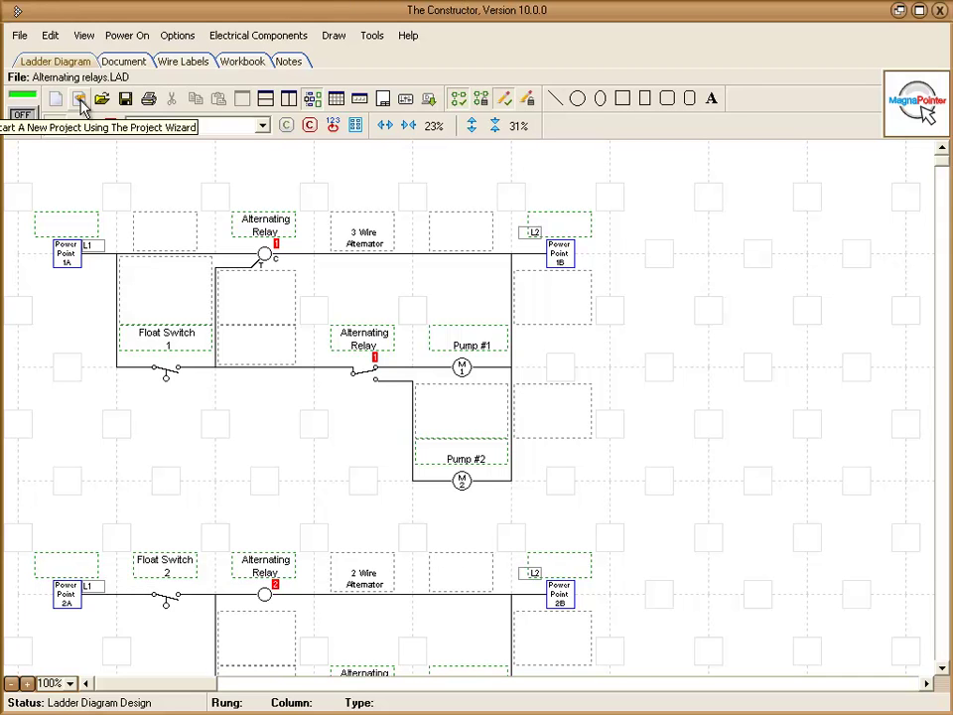
left_click(80, 99)
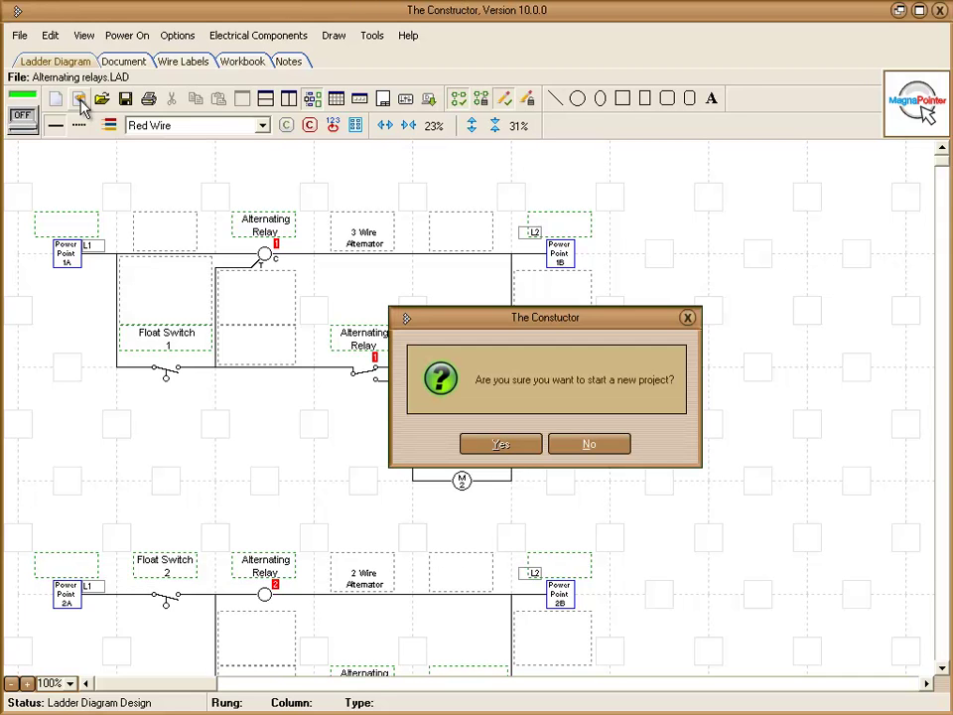
left_click(490, 444)
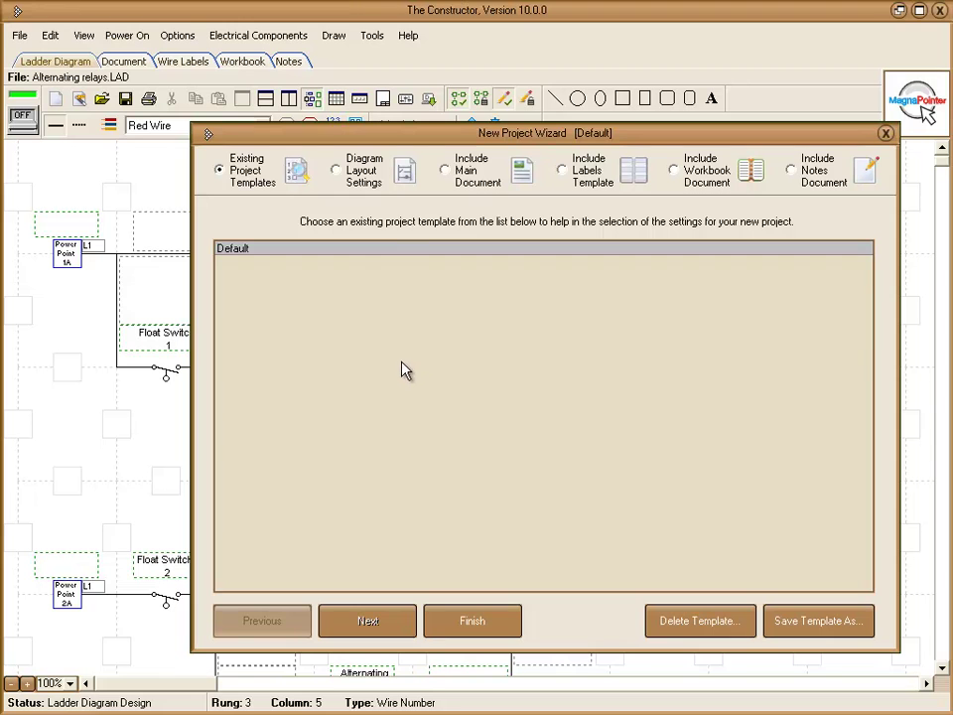
left_click(336, 171)
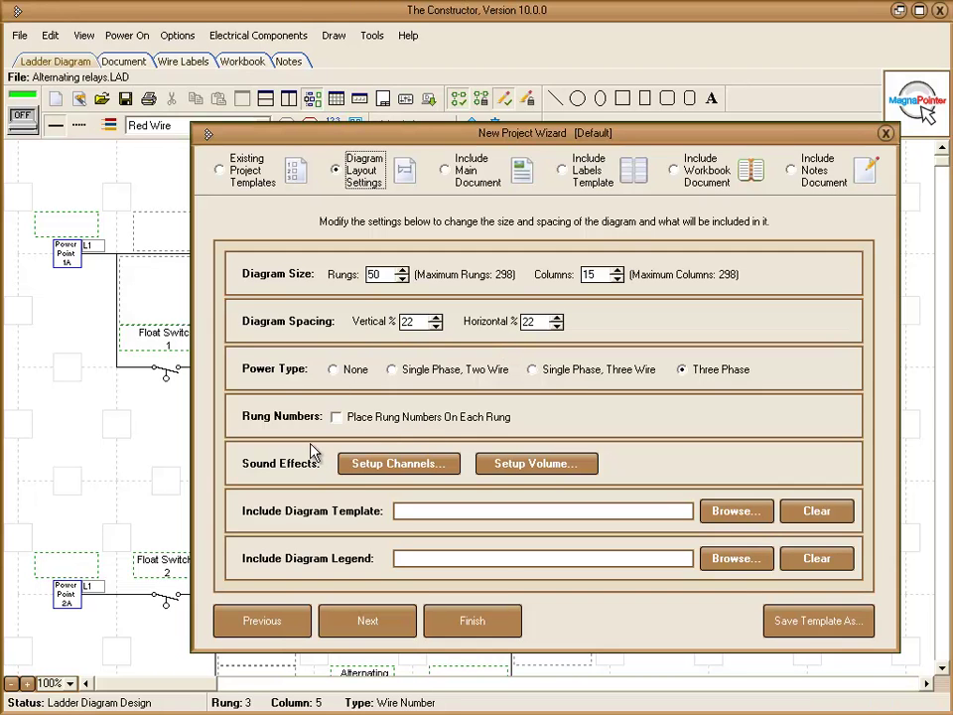
left_click(475, 178)
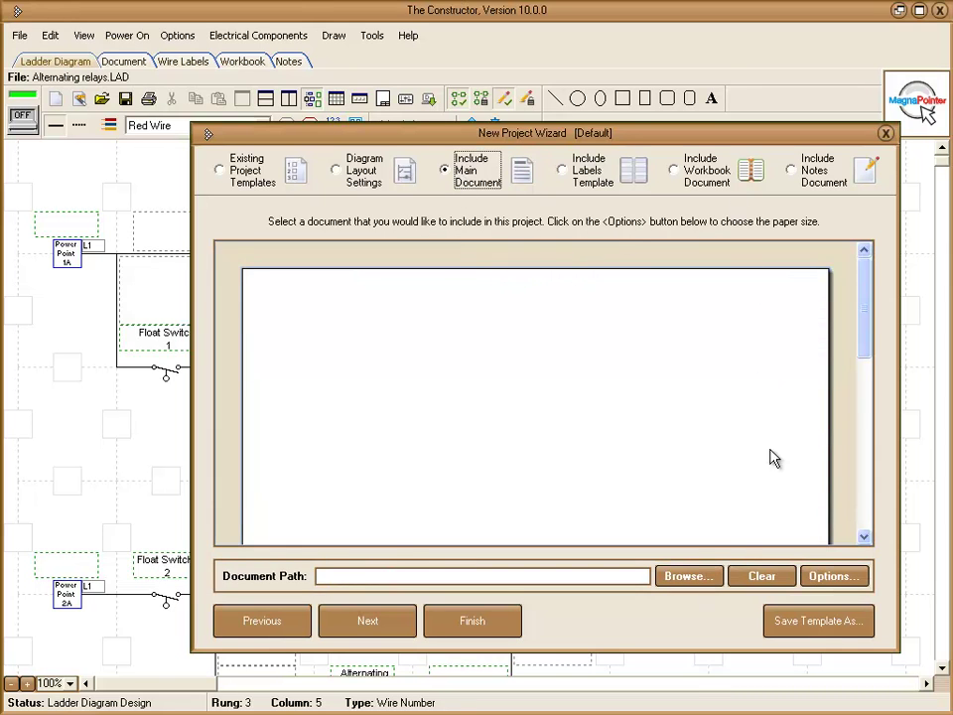
left_click(244, 171)
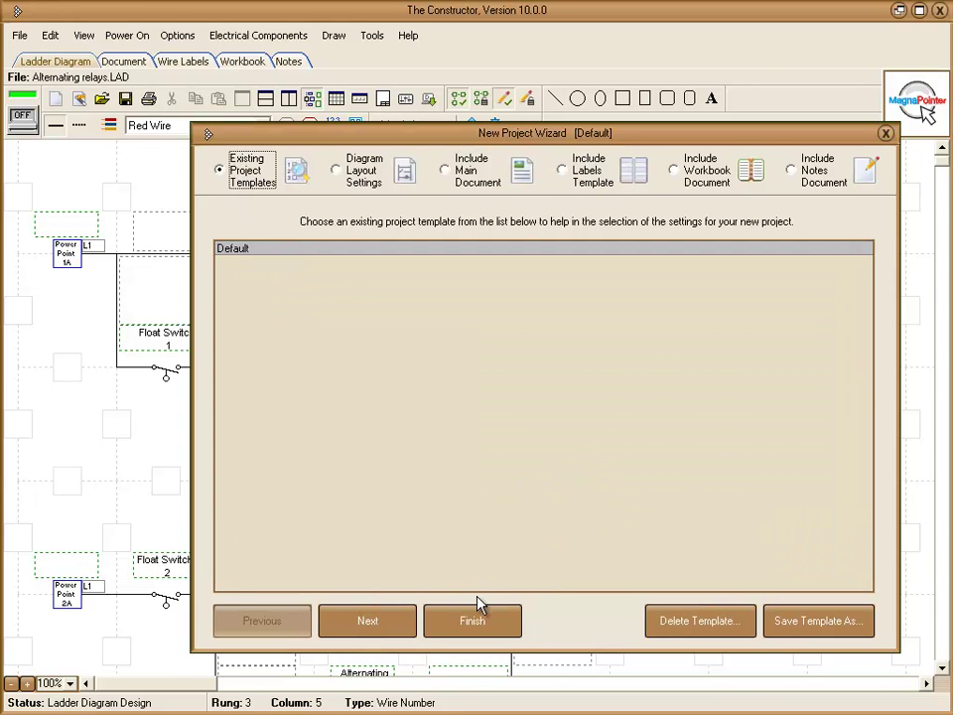
left_click(886, 133)
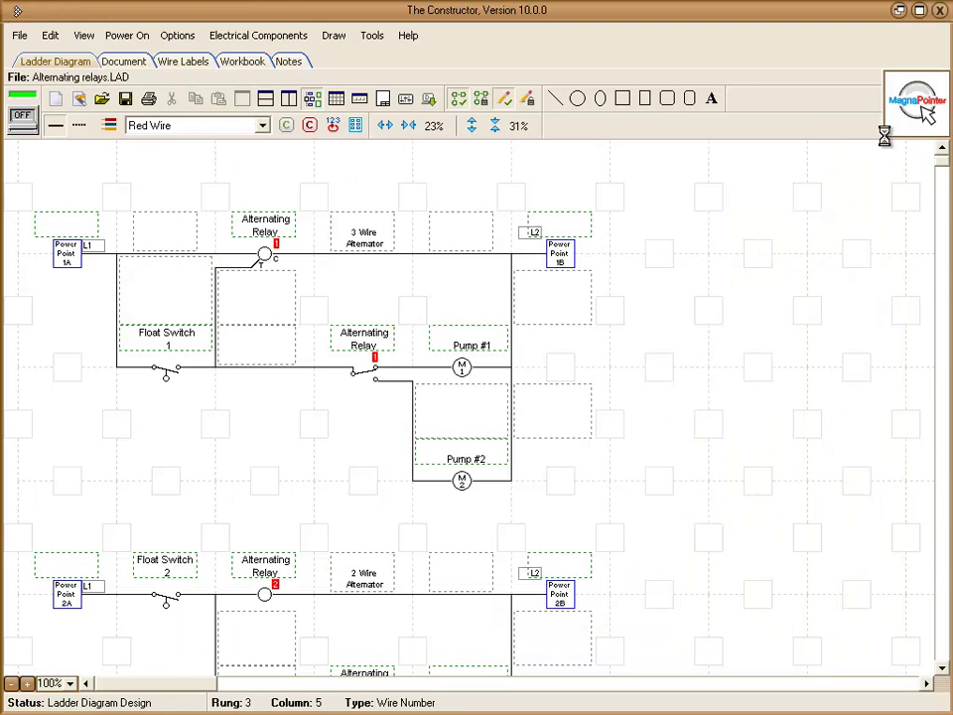